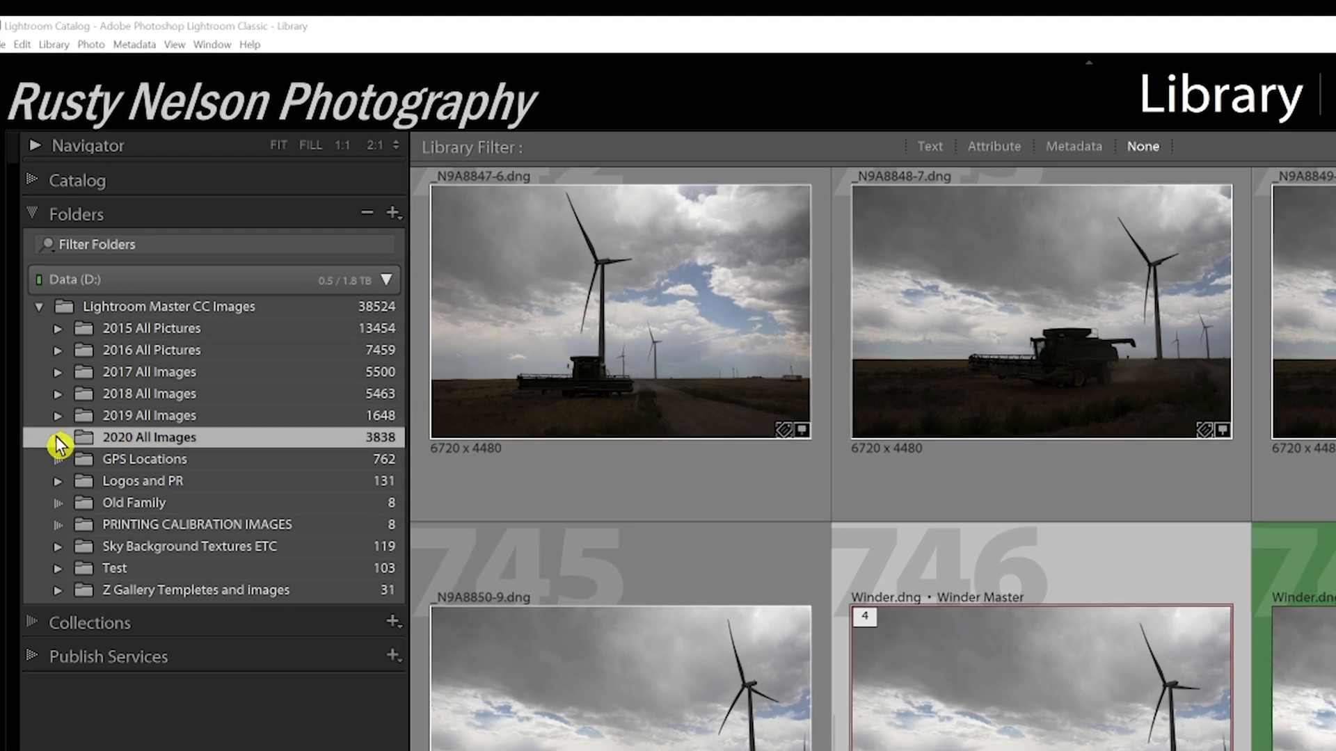
Expand the 2020 All Images folder and open the Tracks folder inside Projects 2020
left_click(59, 438)
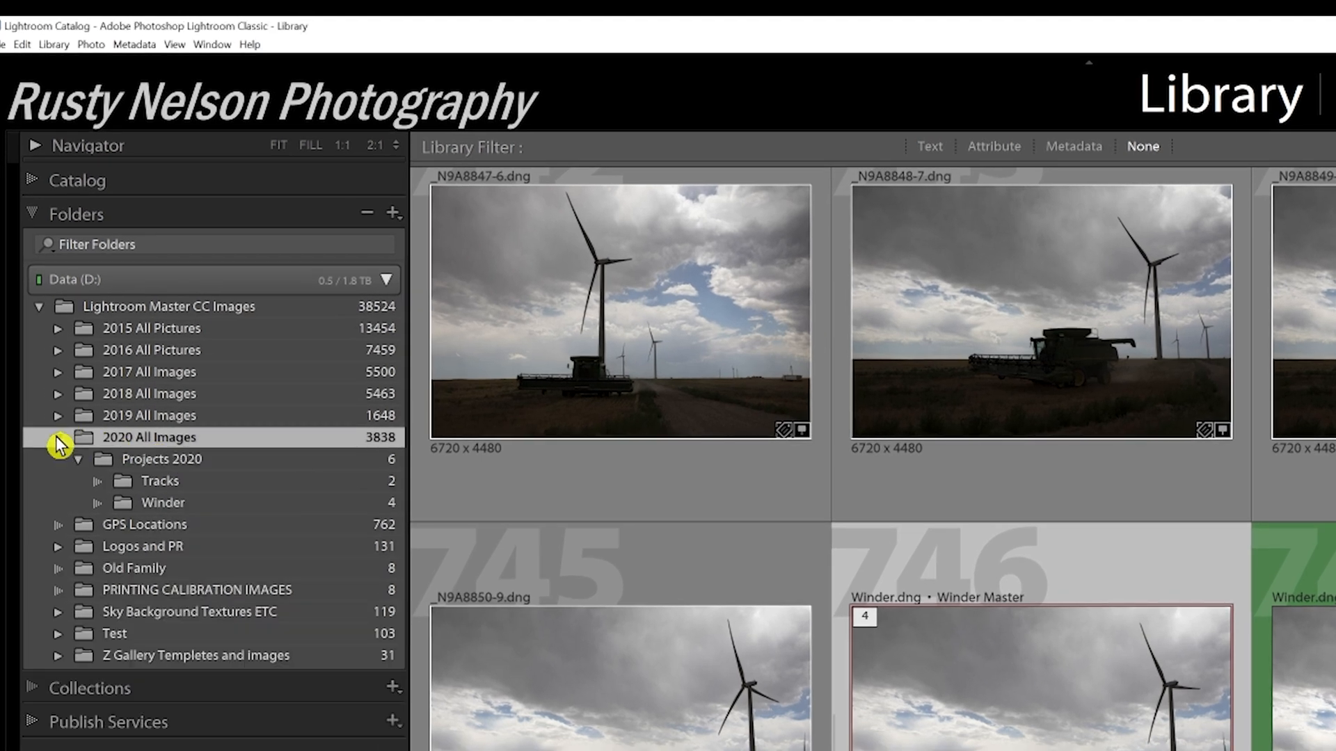
left_click(259, 461)
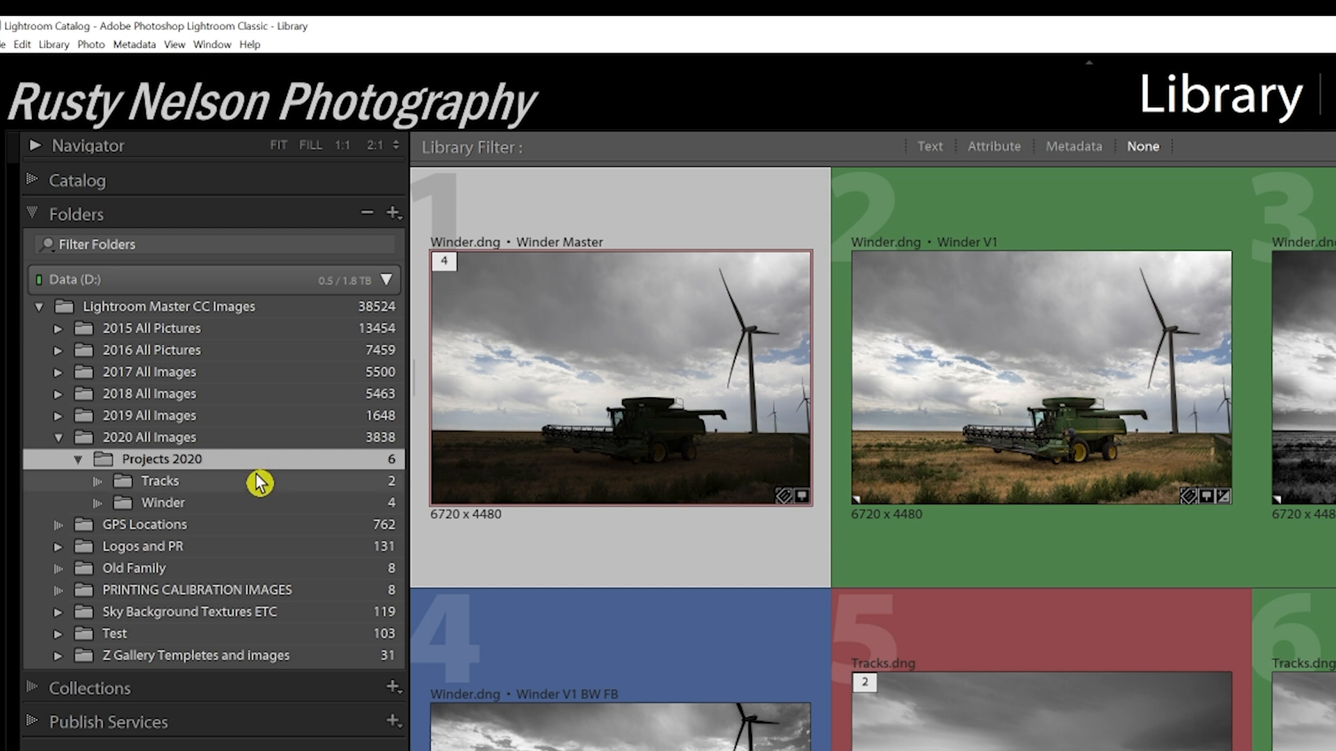
left_click(262, 486)
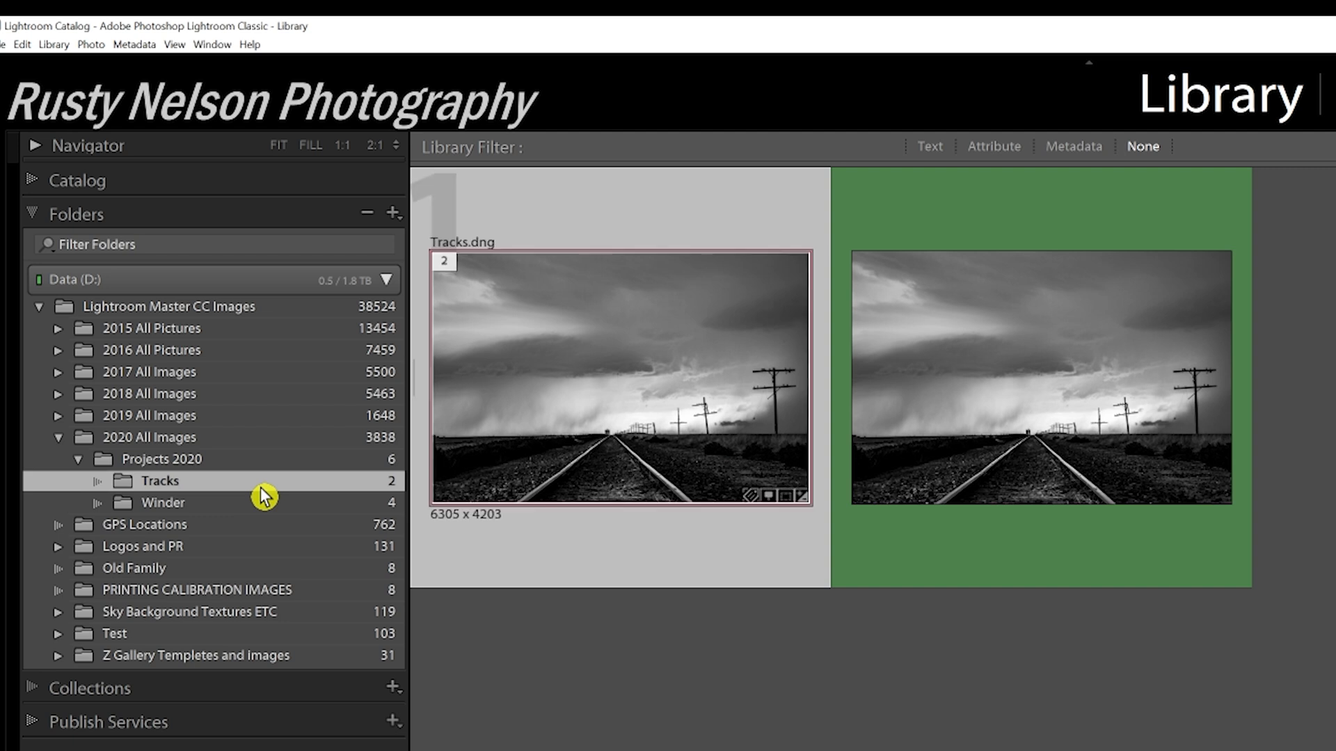
Select the green-labelled virtual copy Tracks V1 BW and show its keyword tags
key("ctrl+d")
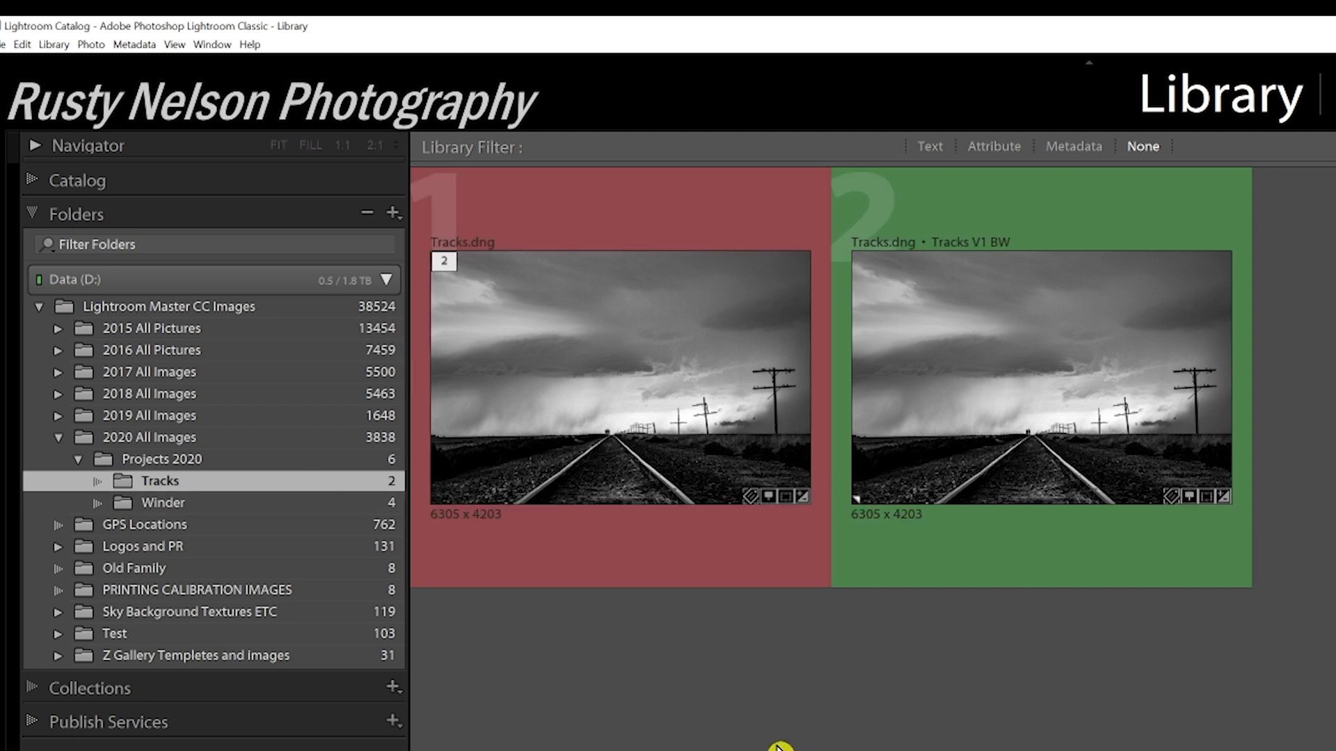
left_click(641, 356)
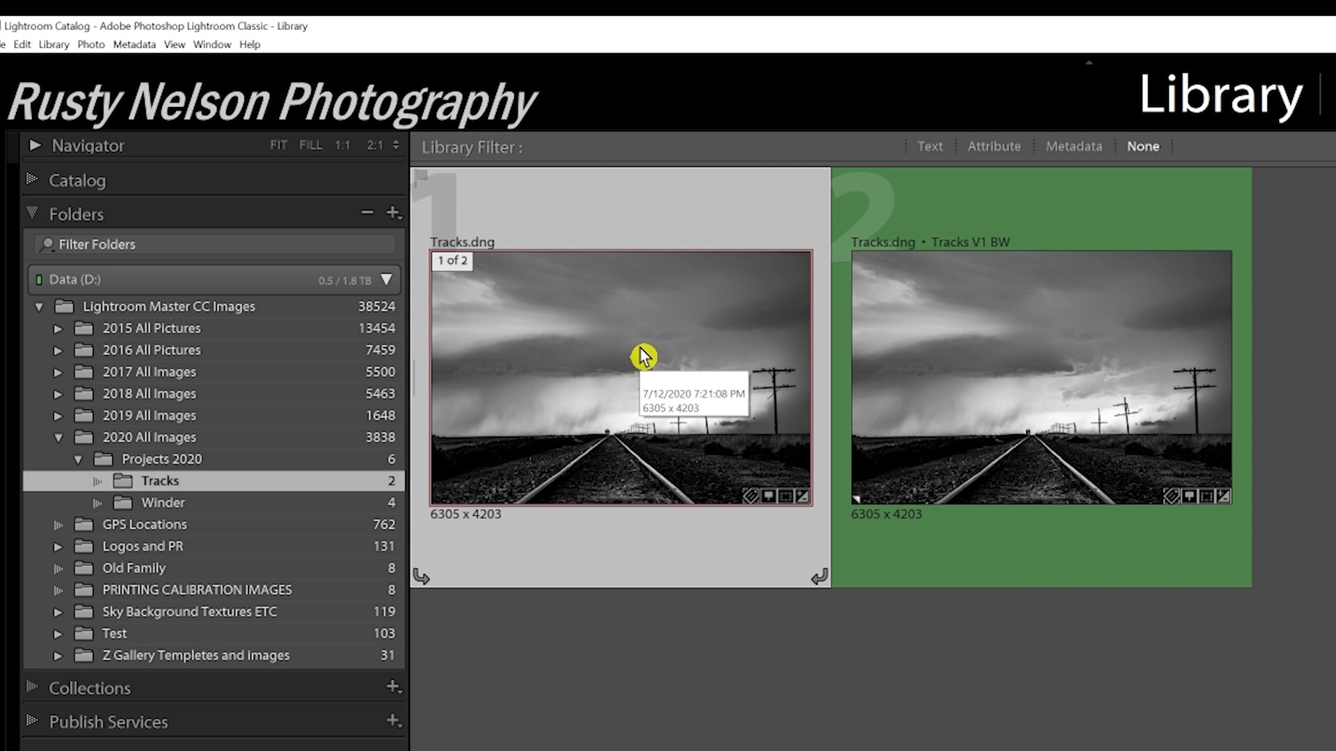
left_click(1056, 336)
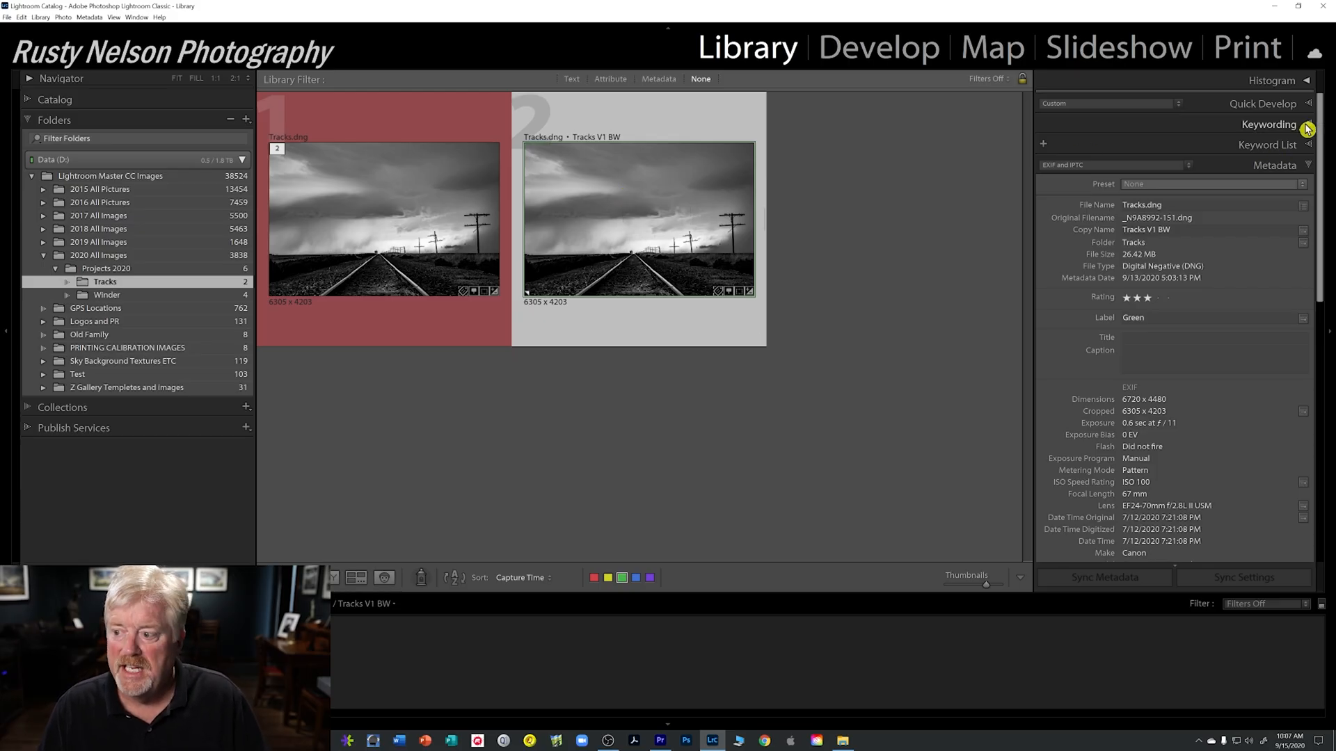
left_click(1306, 128)
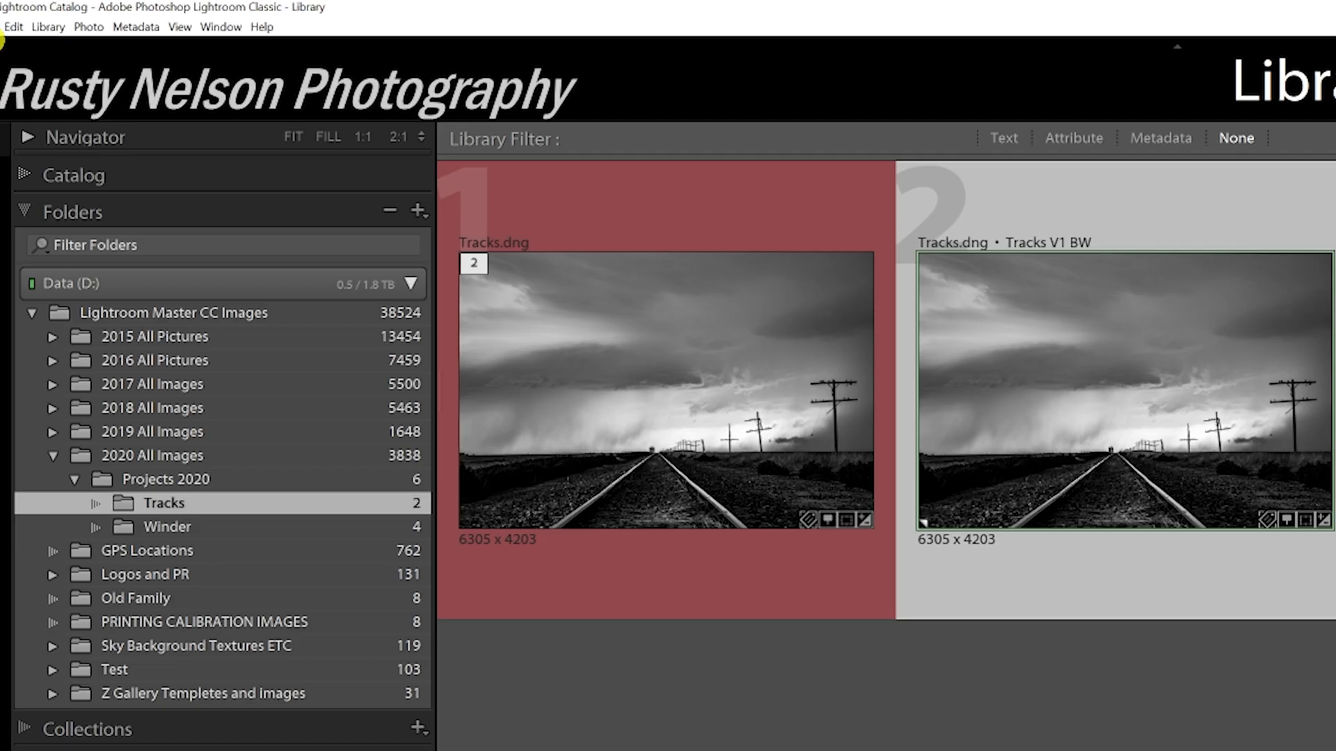
Send the selected Tracks V1 BW photo to Qimage Ultimate through the export plug-in
left_click(0, 32)
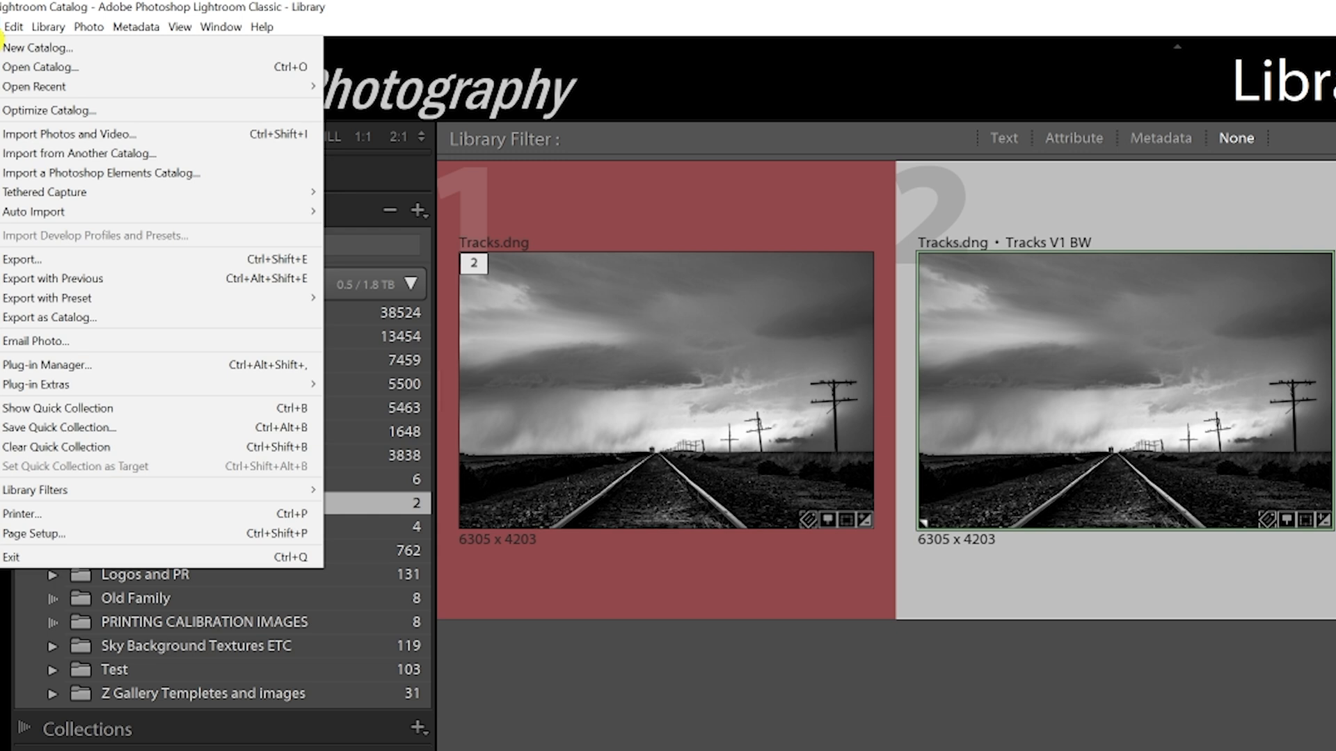
mouse_move(173, 393)
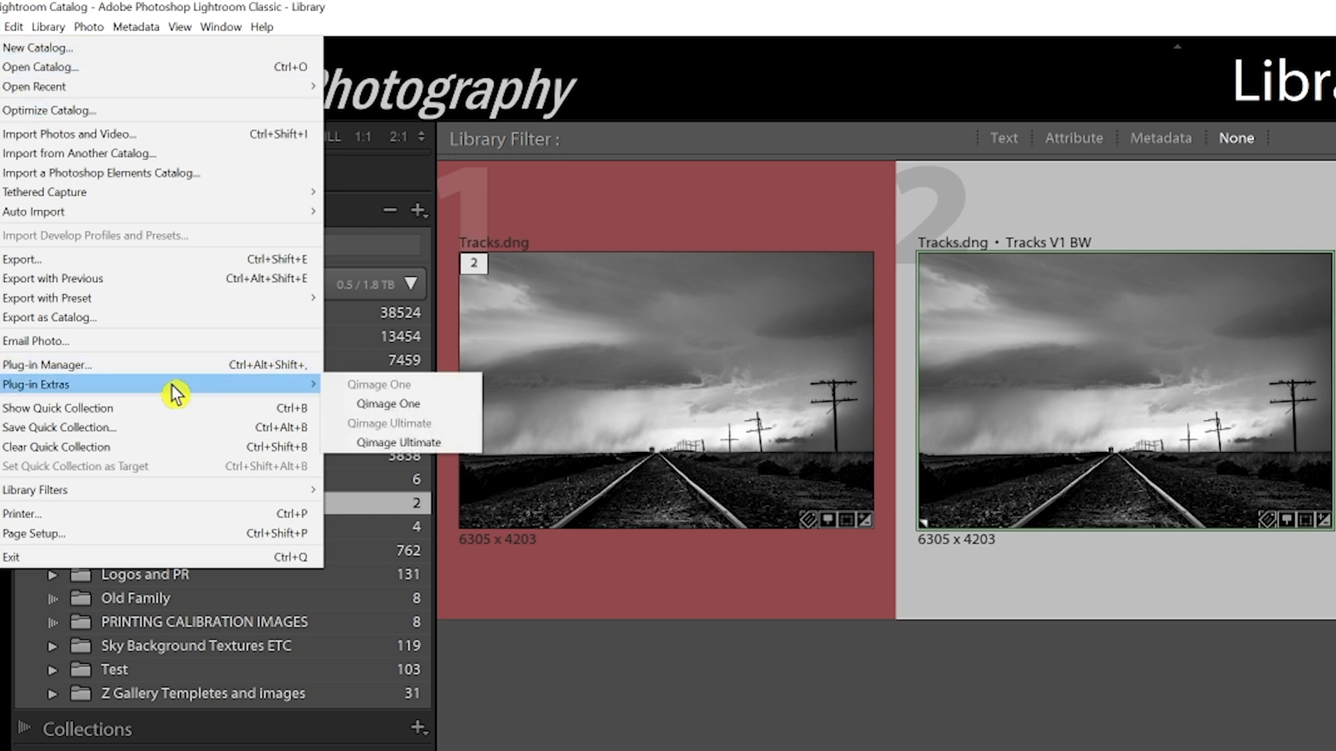
left_click(402, 445)
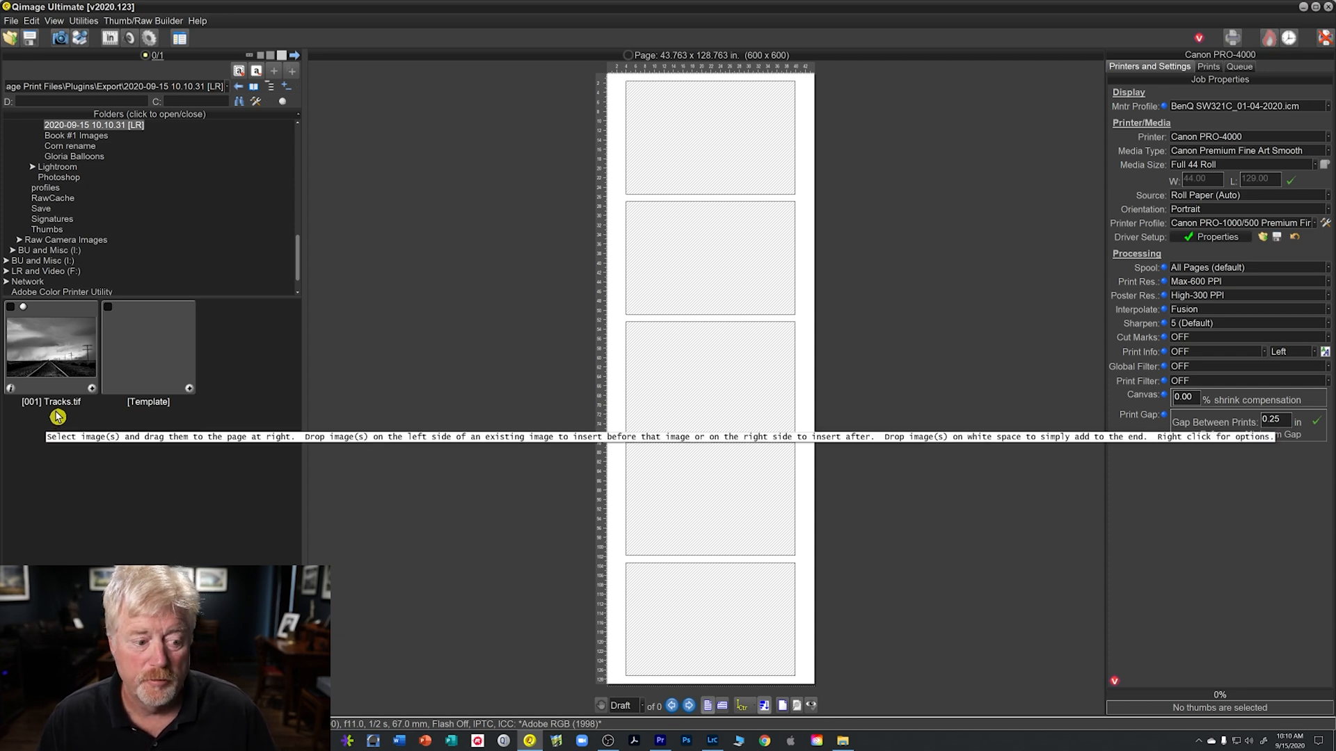
Rename the imported [001] Tracks.tif image as Tracks V1 BW.tif
left_click(53, 408)
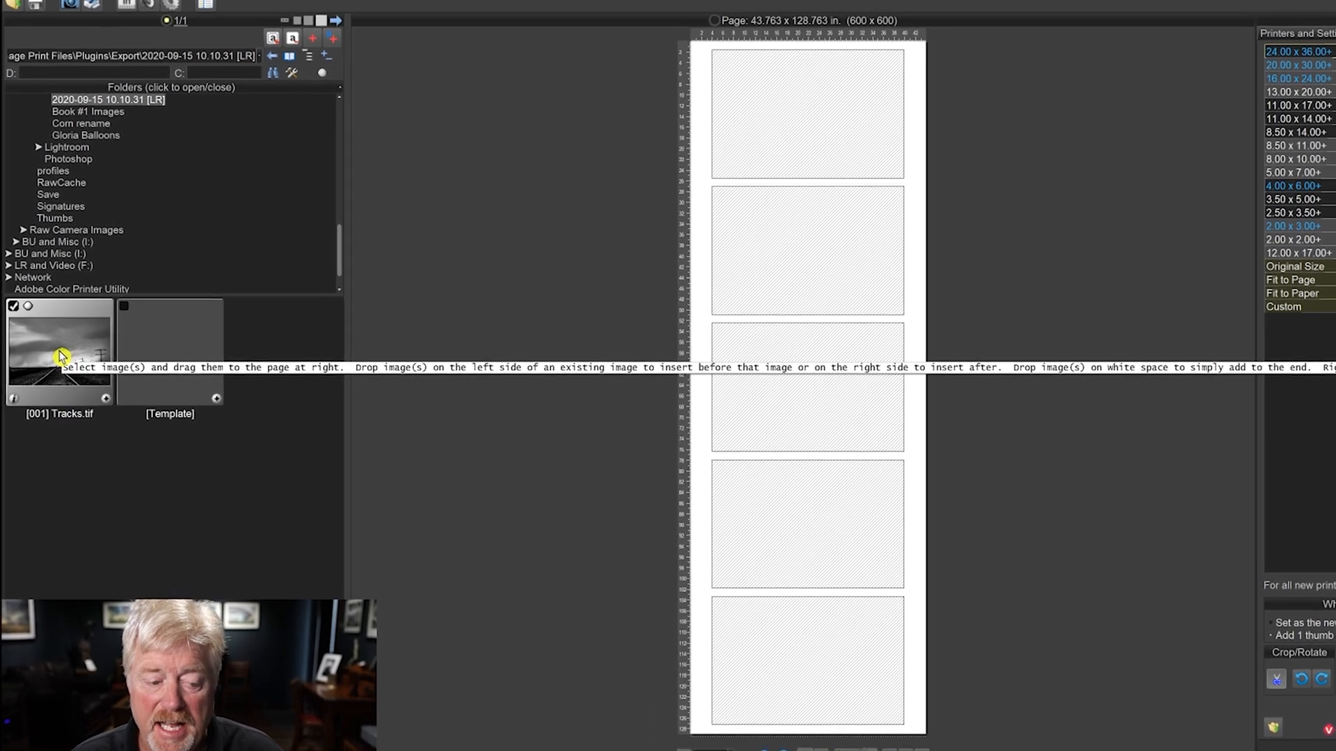
right_click(53, 351)
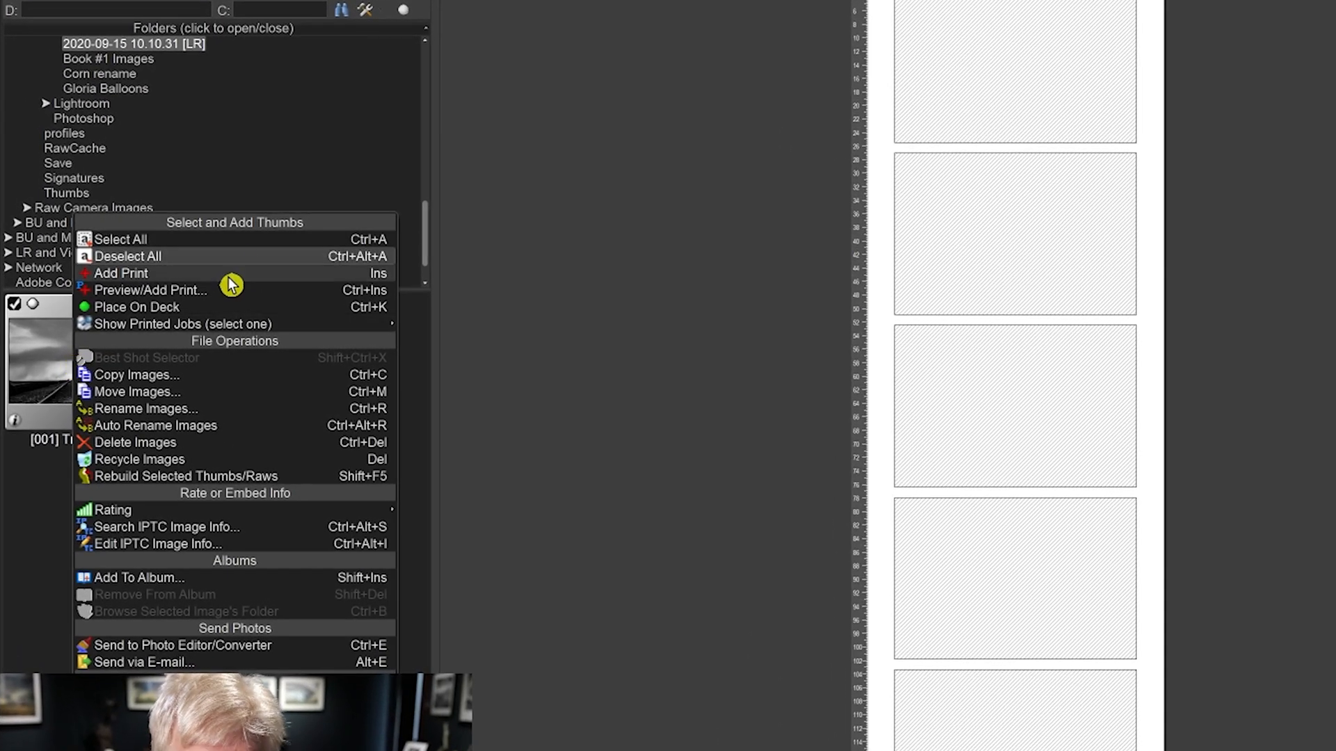
left_click(197, 408)
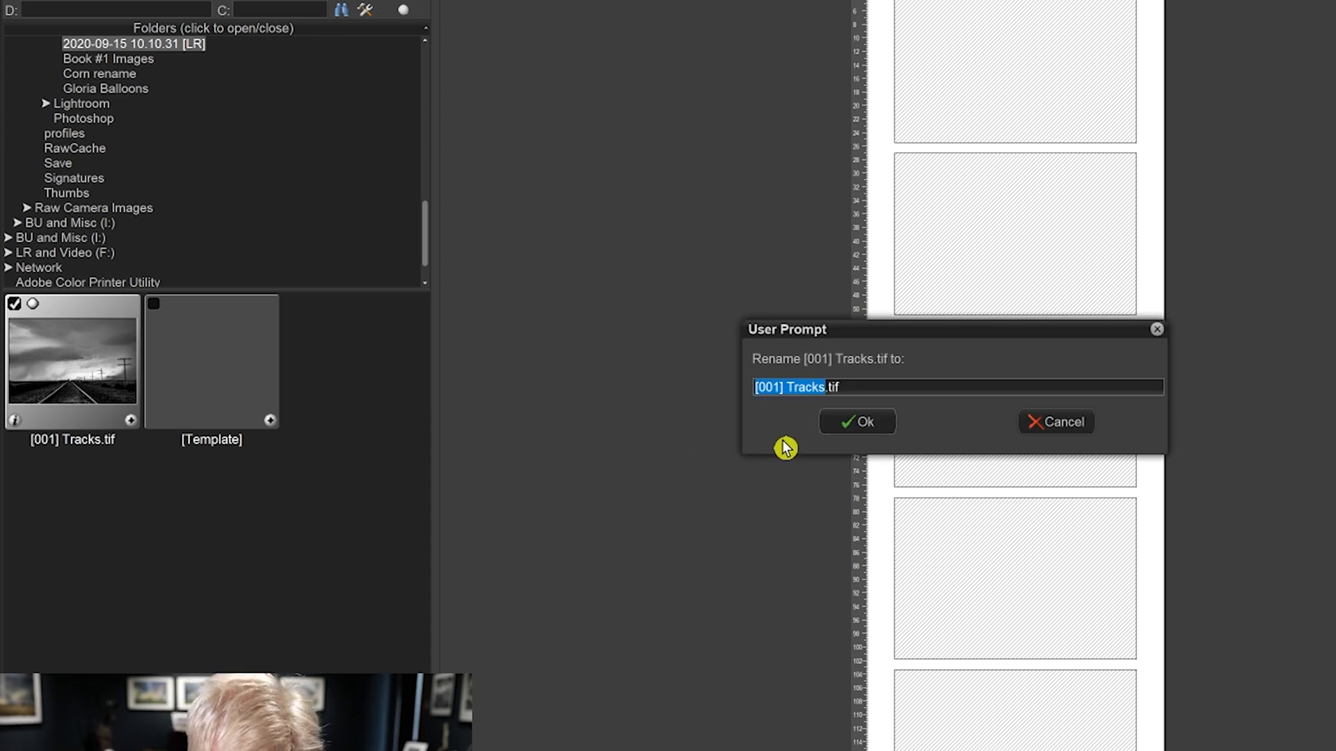
type("tRA")
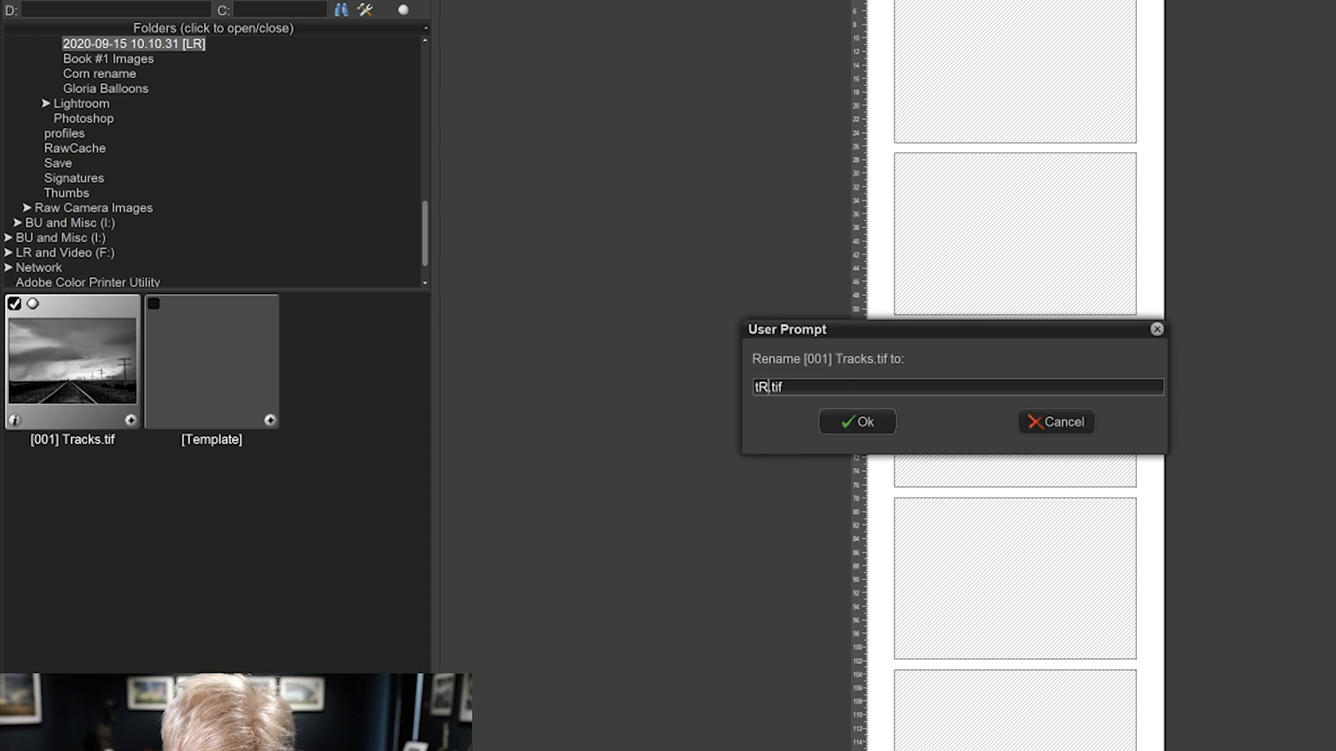
key("BackSpace")
key("BackSpace")
key("BackSpace")
type("Tracks V1")
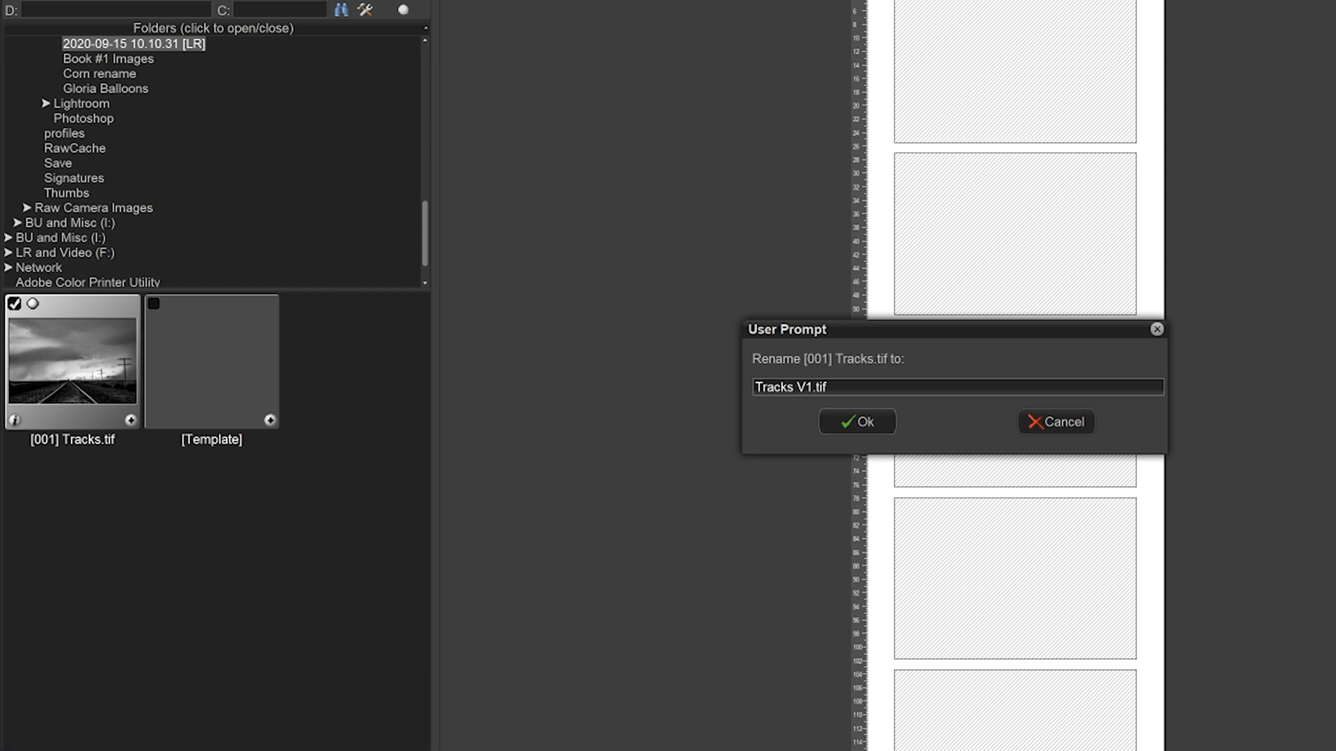
type(" BW")
key("Return")
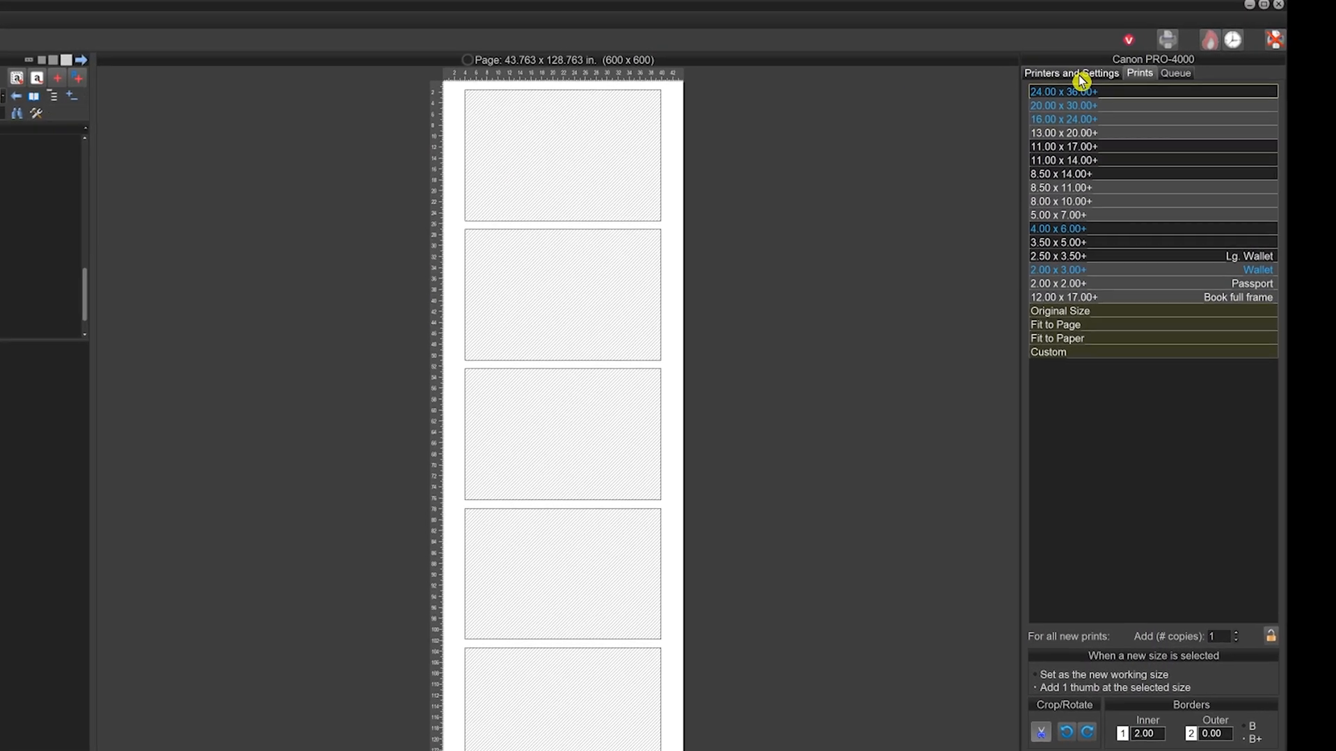
Check the printer settings and give Tracks V1 BW.tif the description "Tracks on Fine art smooth BW"
left_click(1155, 70)
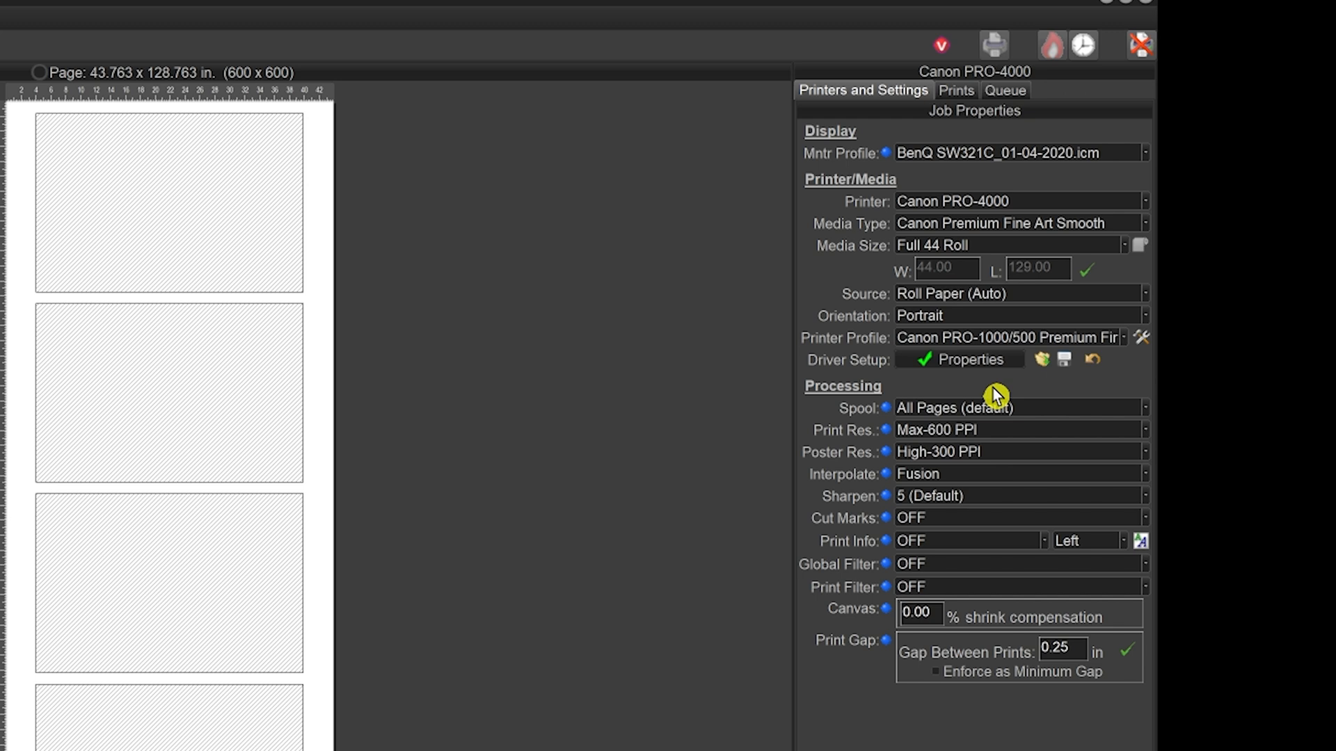
left_click(955, 90)
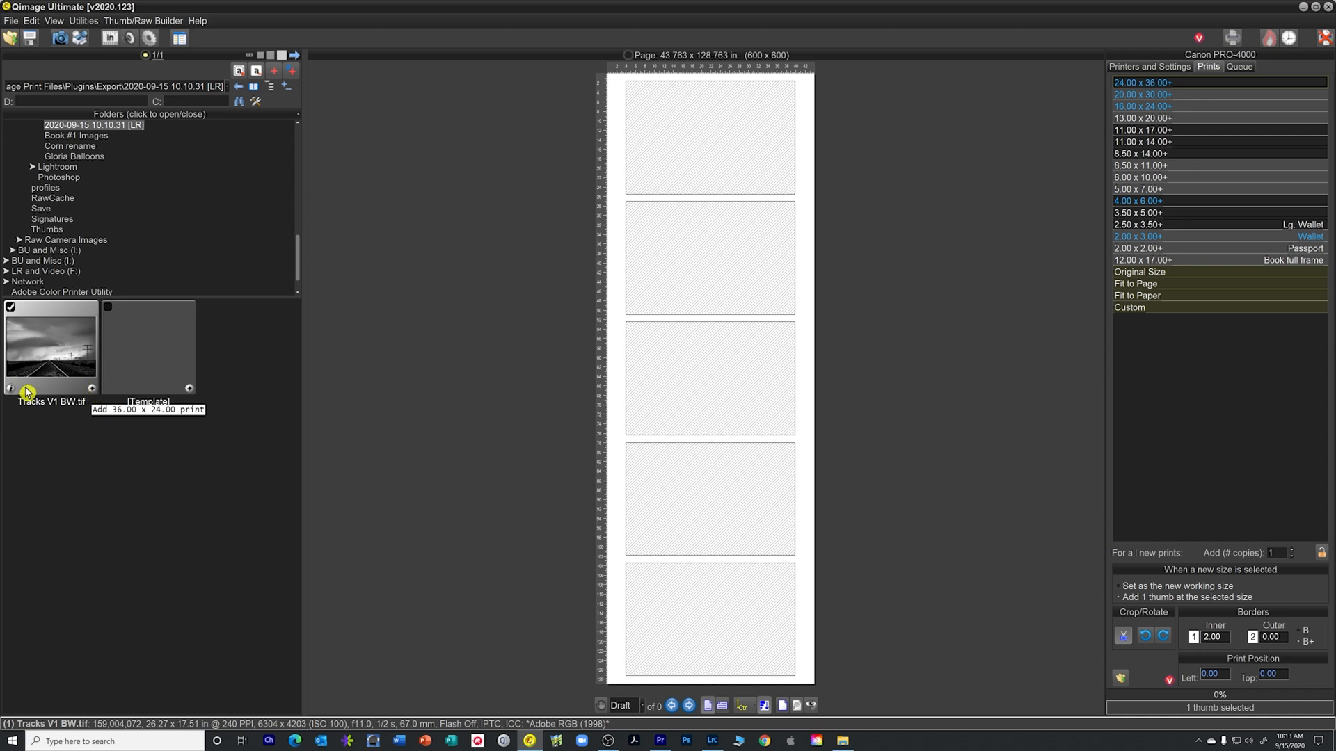
left_click(12, 391)
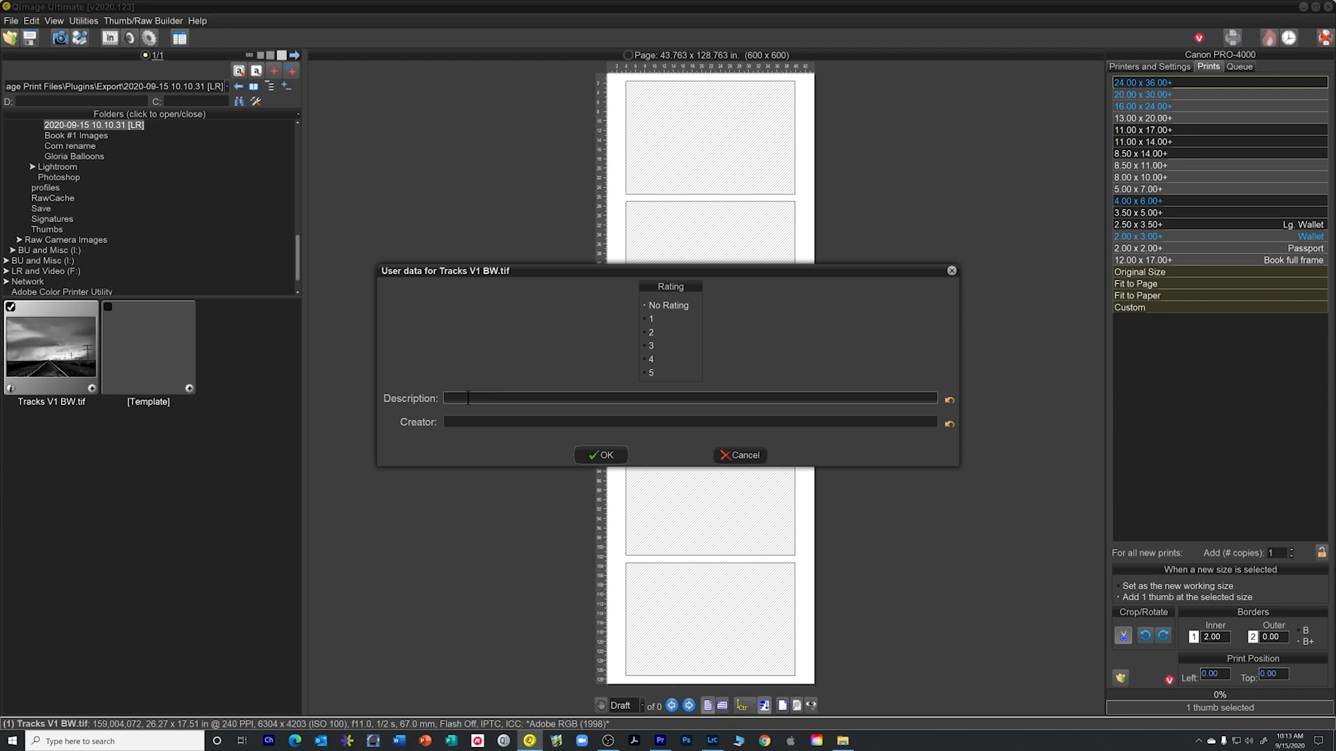
type("Tracks on Fine art smooth  BW")
left_click(602, 455)
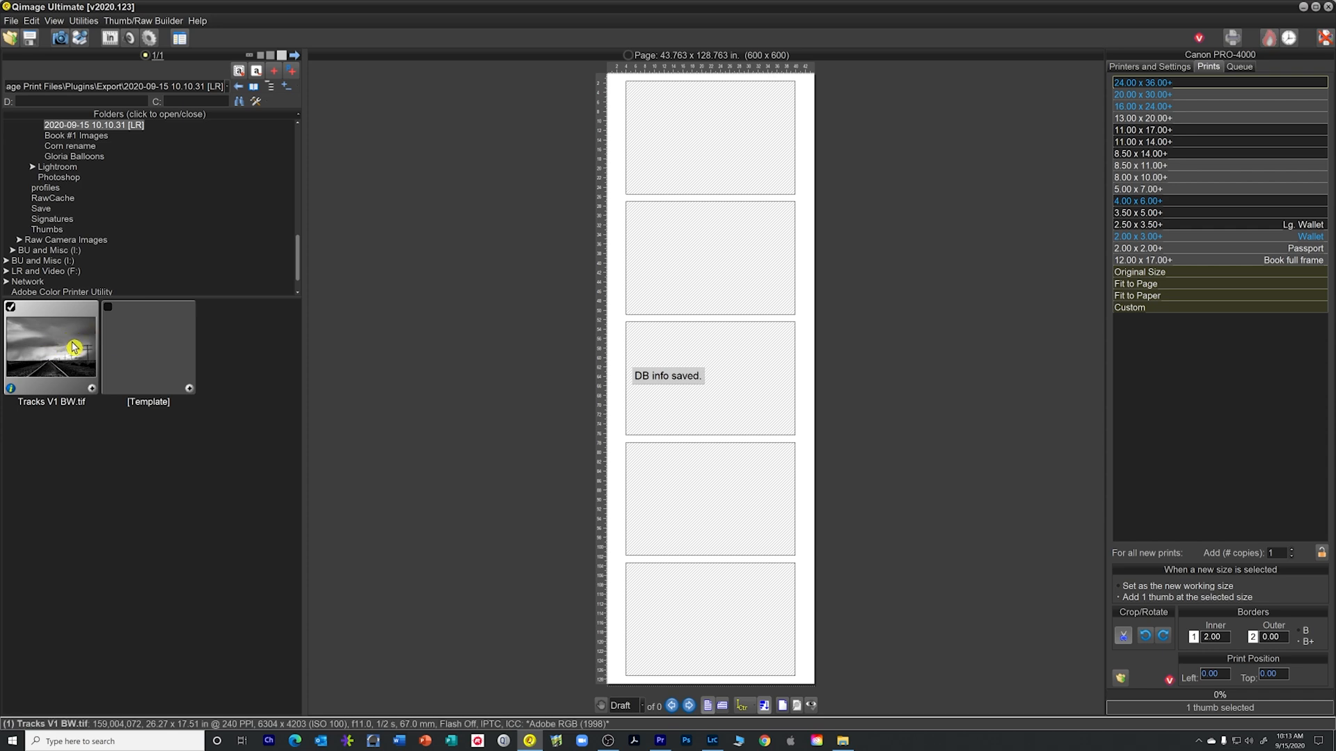
Add a 36 x 24 inch print of Tracks V1 BW.tif to the page and apply automatic roll length
left_click(92, 388)
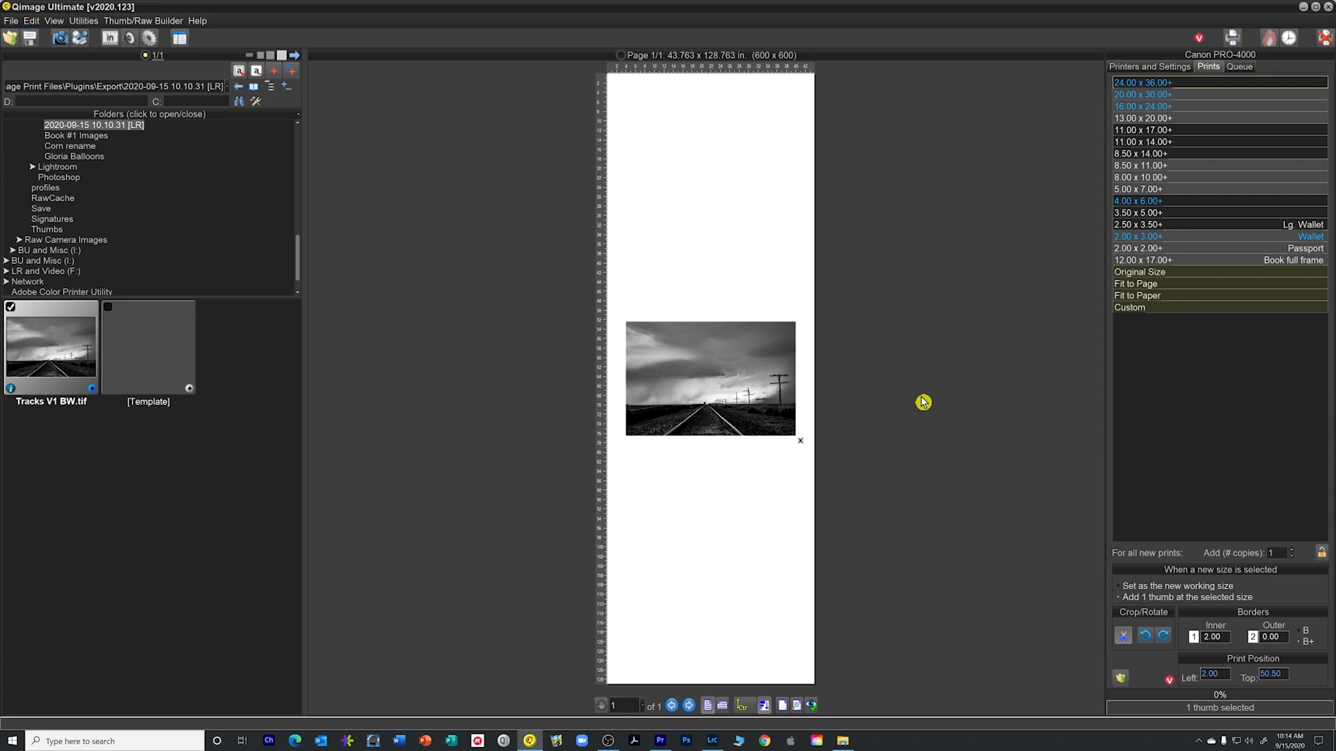
left_click(1168, 68)
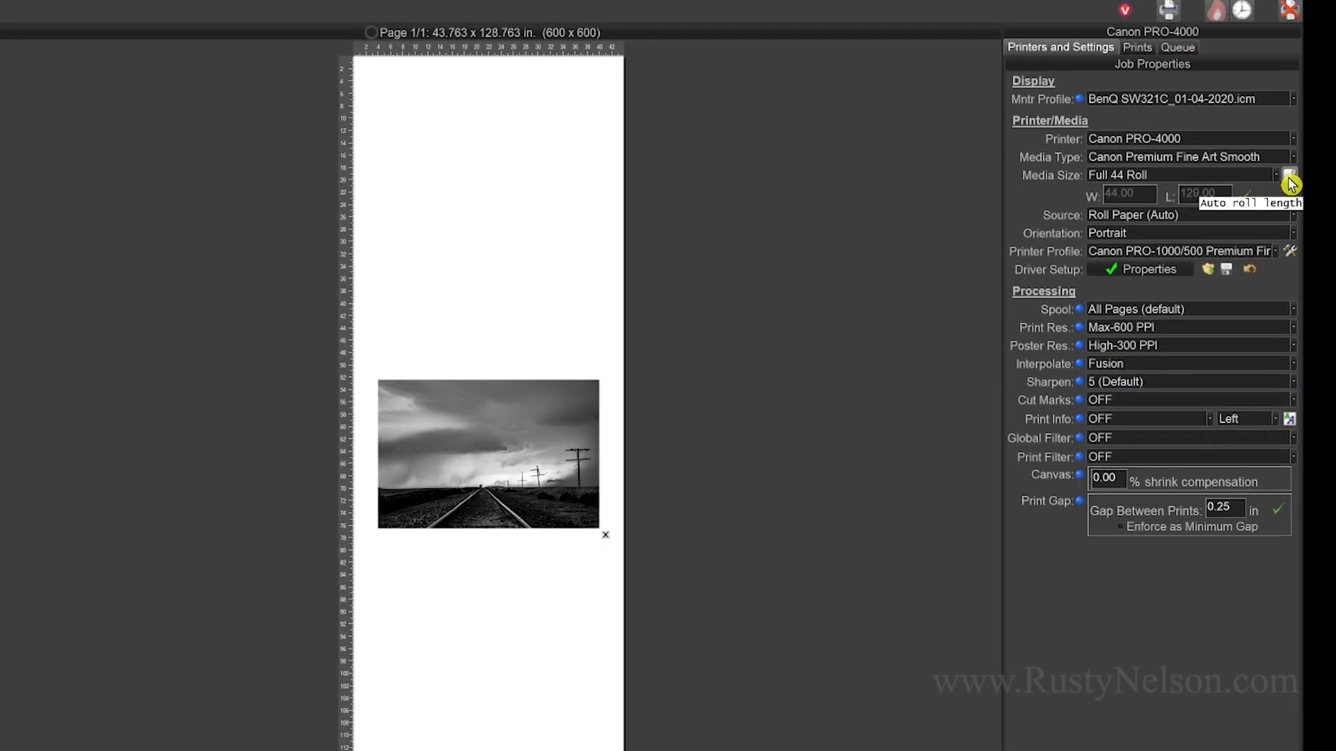
left_click(1288, 179)
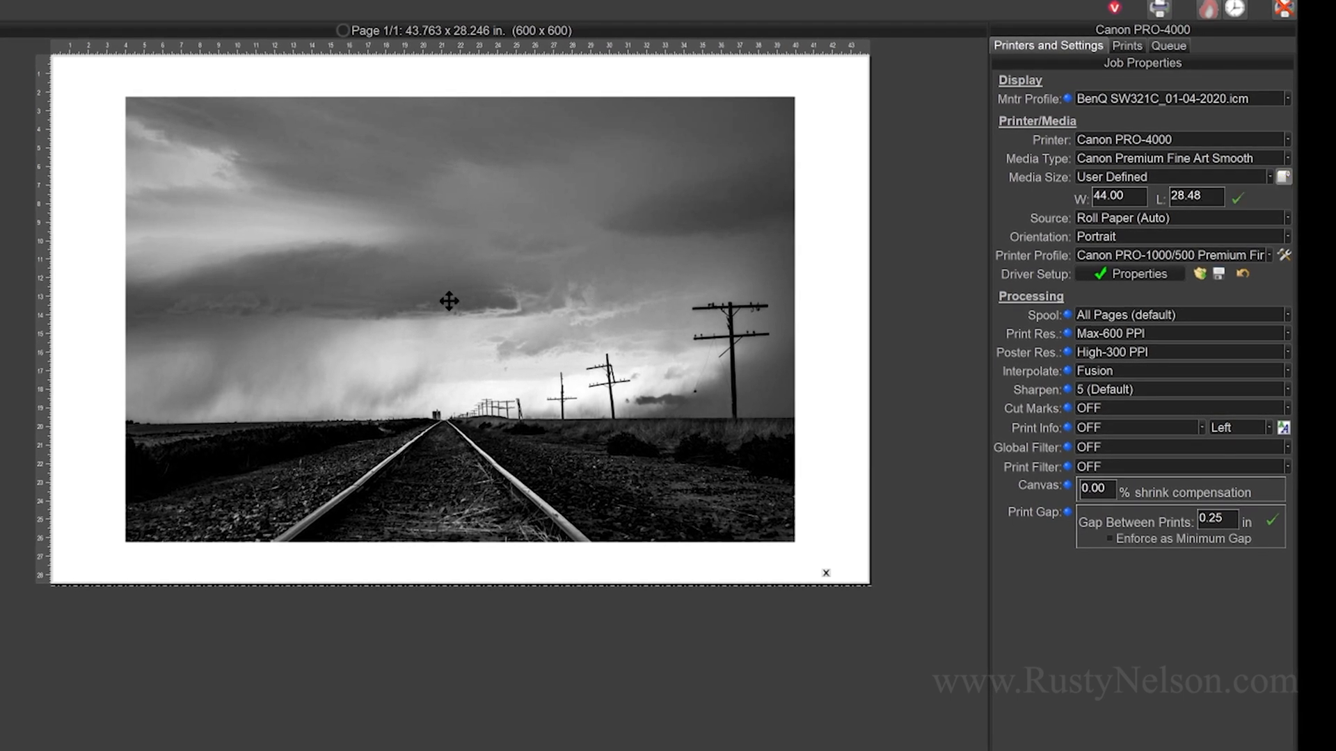
Set the print info under the photo to Full Path + Filename
mouse_move(445, 312)
left_click(1143, 429)
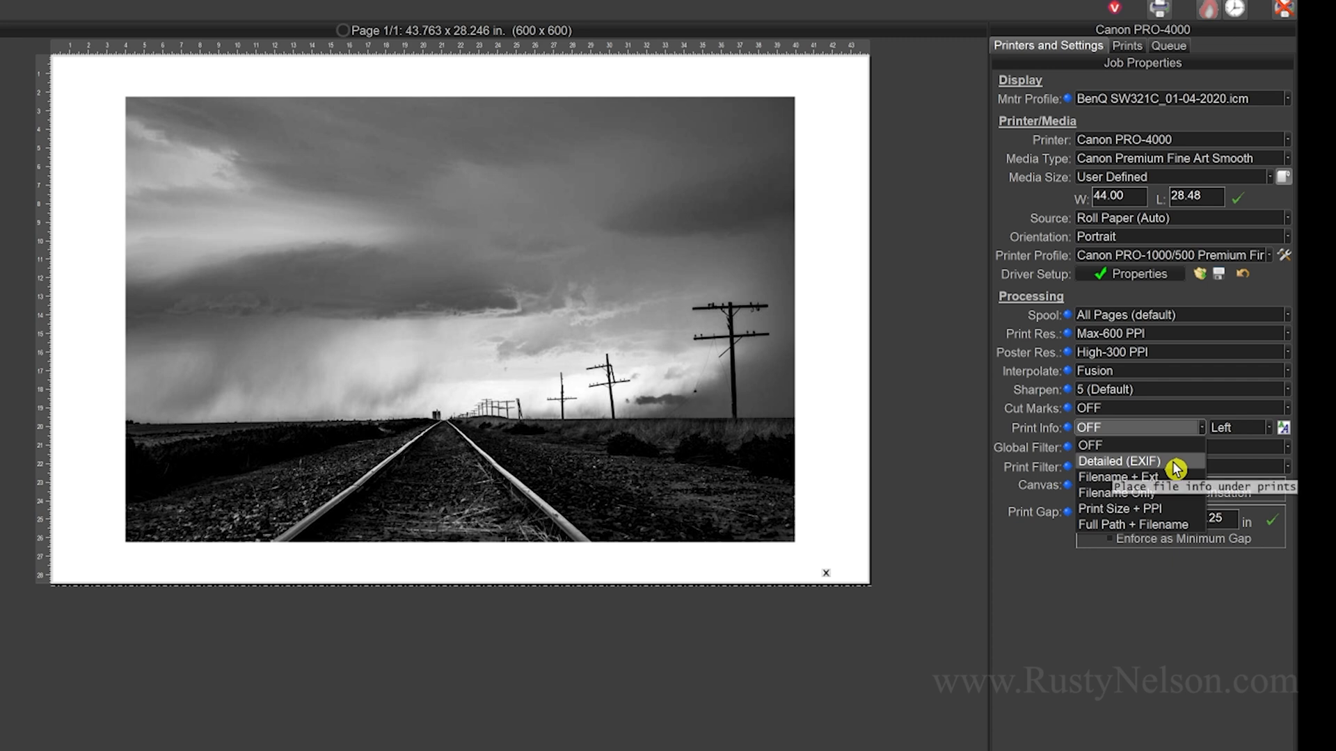
left_click(1156, 528)
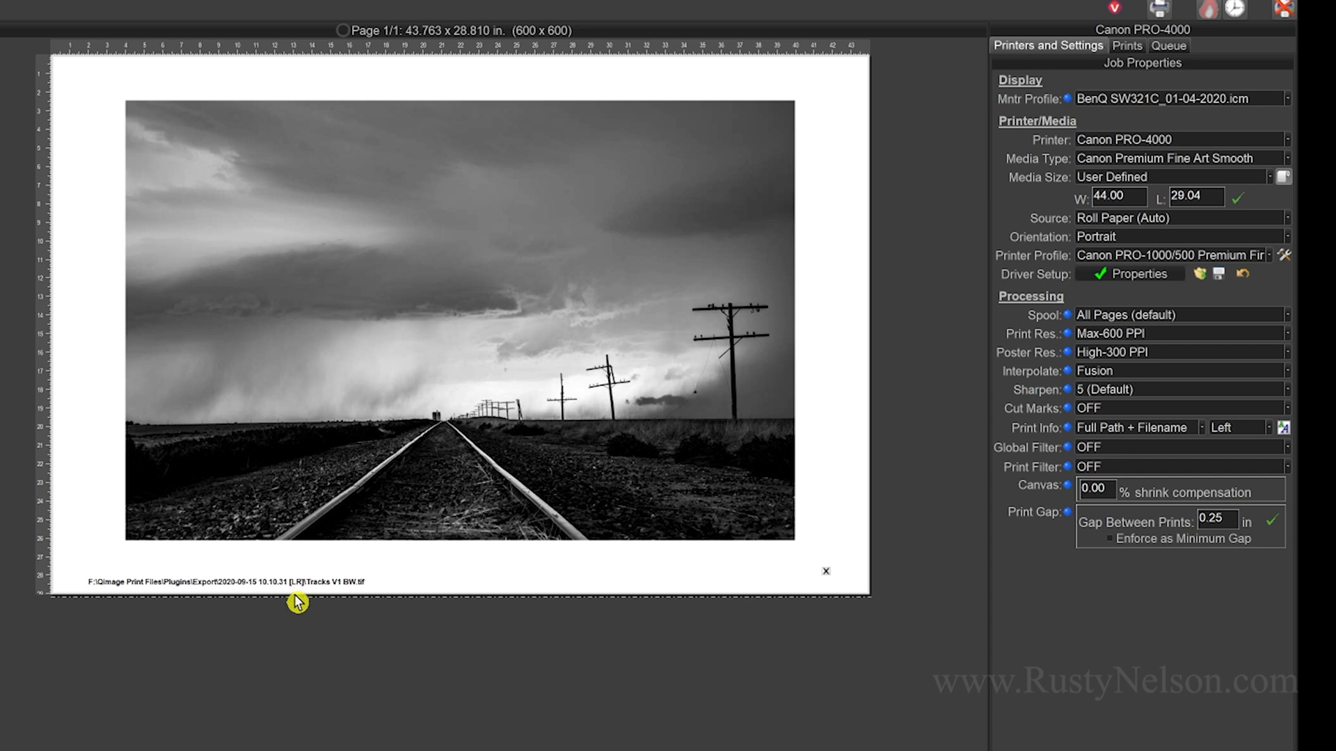
Print the page and save the logged job as "Tracks V1 BW 36 Fine art smooth"
left_click(1158, 11)
left_click(501, 590)
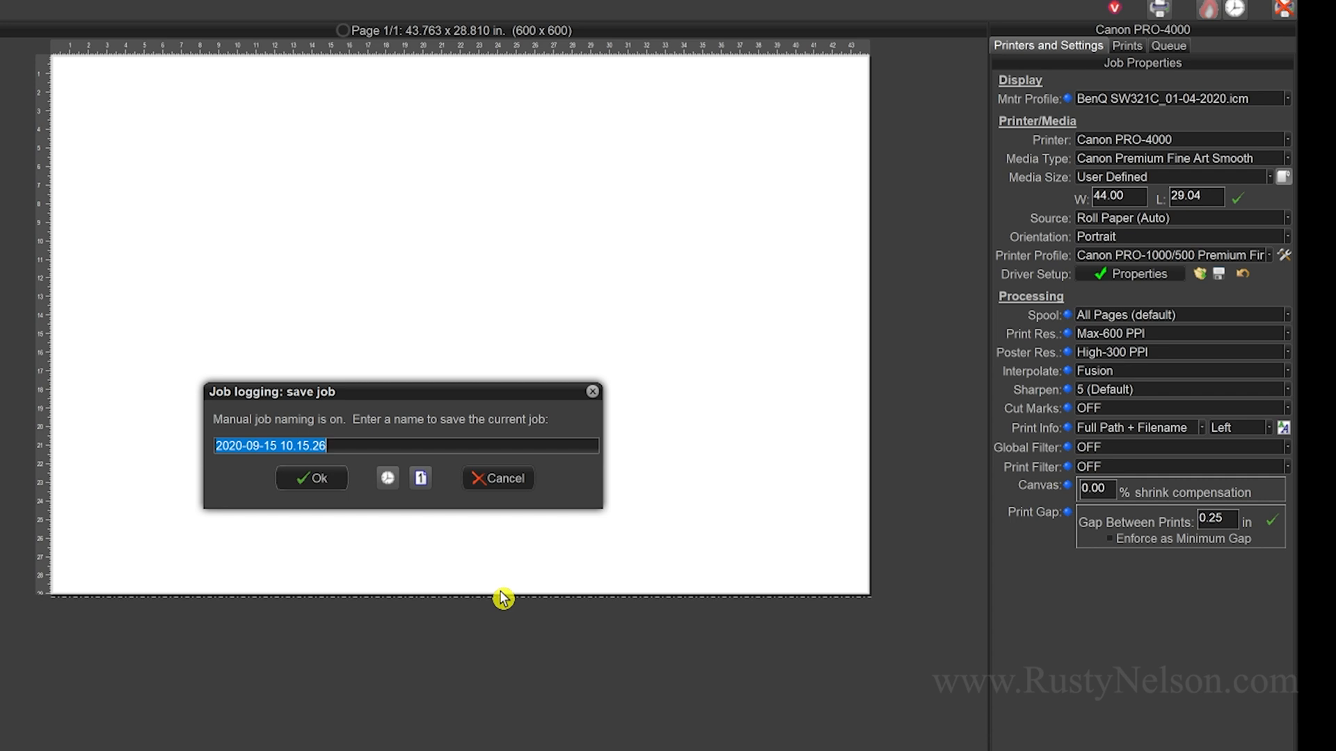
type("Tracks V1")
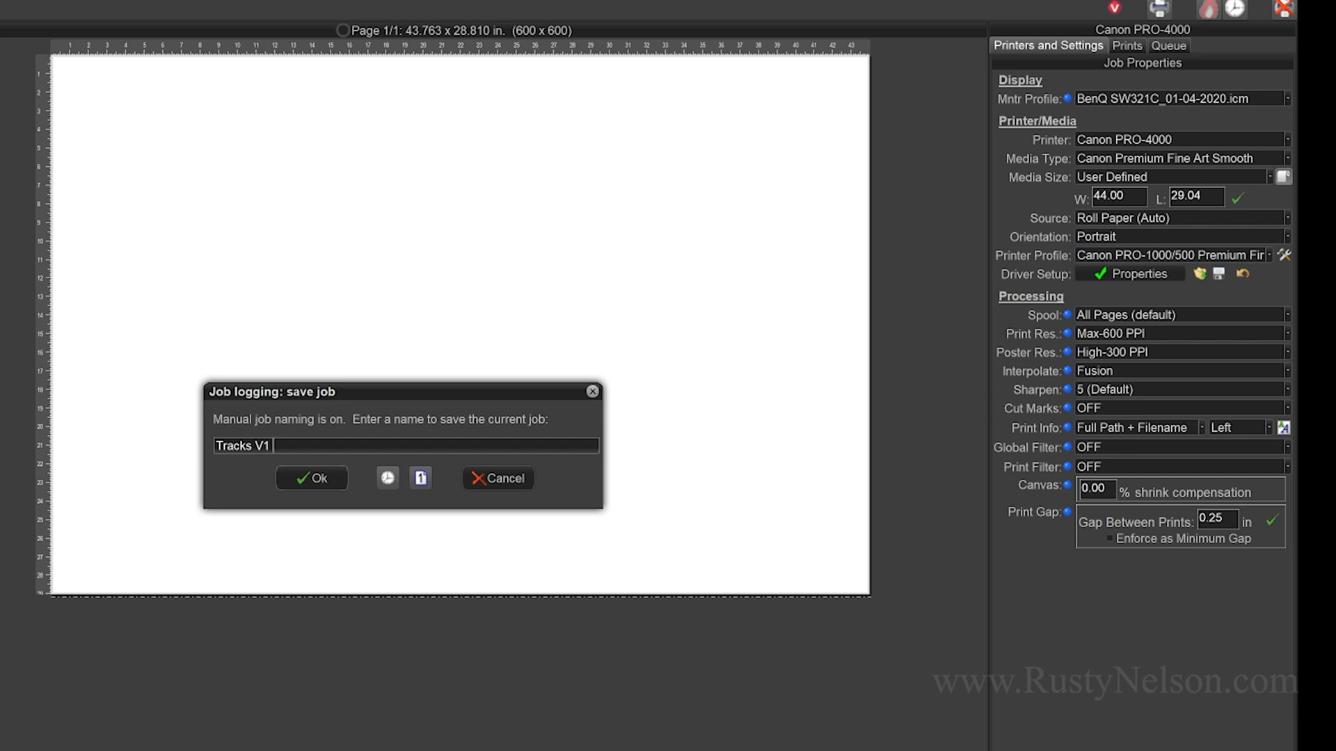
type("BW 36 Fine art smooth")
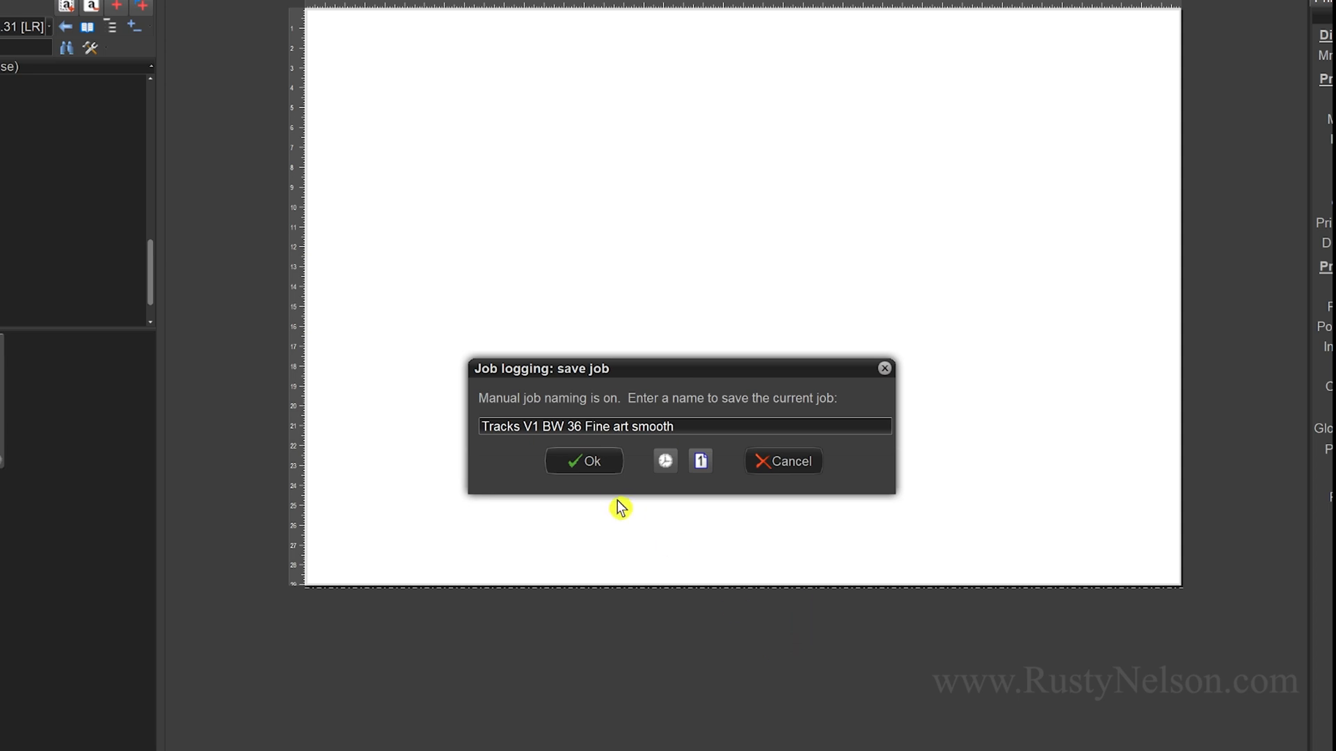
left_click(575, 466)
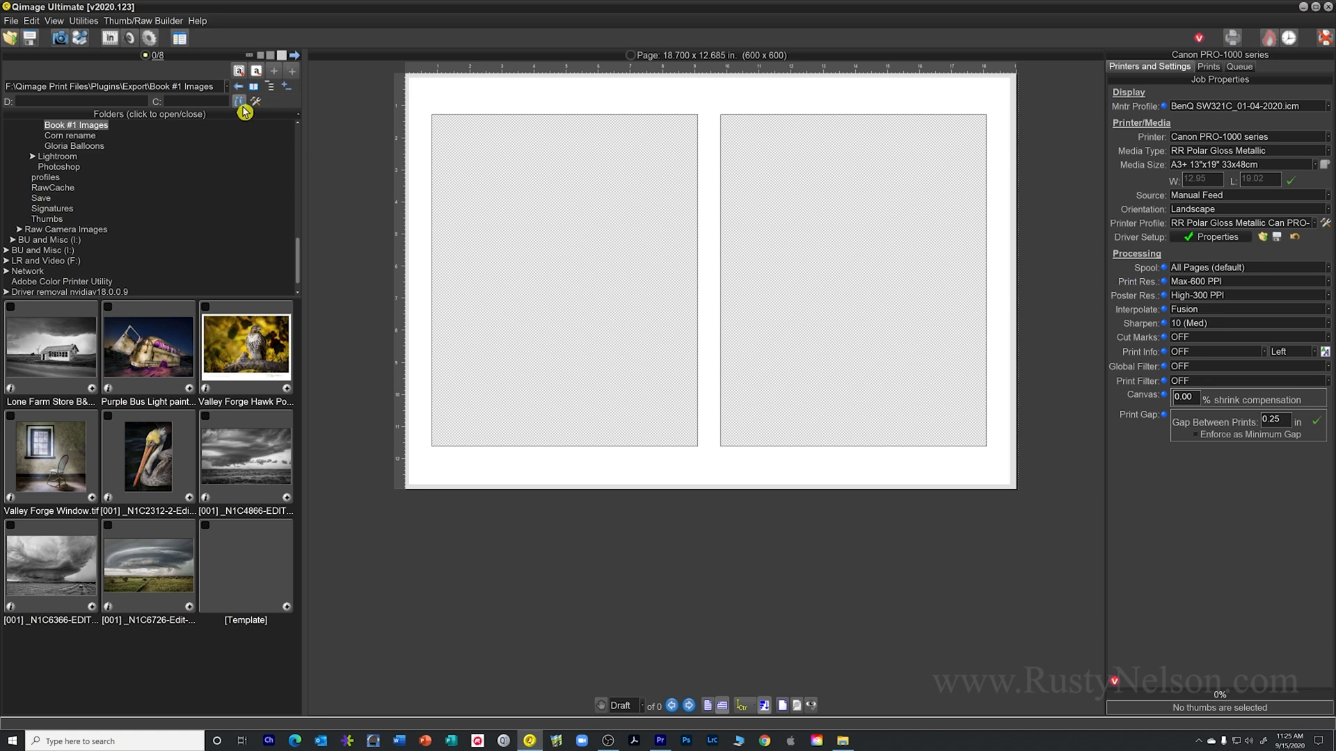
Search the F:\Qimage Print Files\Plugins\Export location for images matching "Tracks" and open the found Tracks V1 BW.tif in its folder
left_click(241, 103)
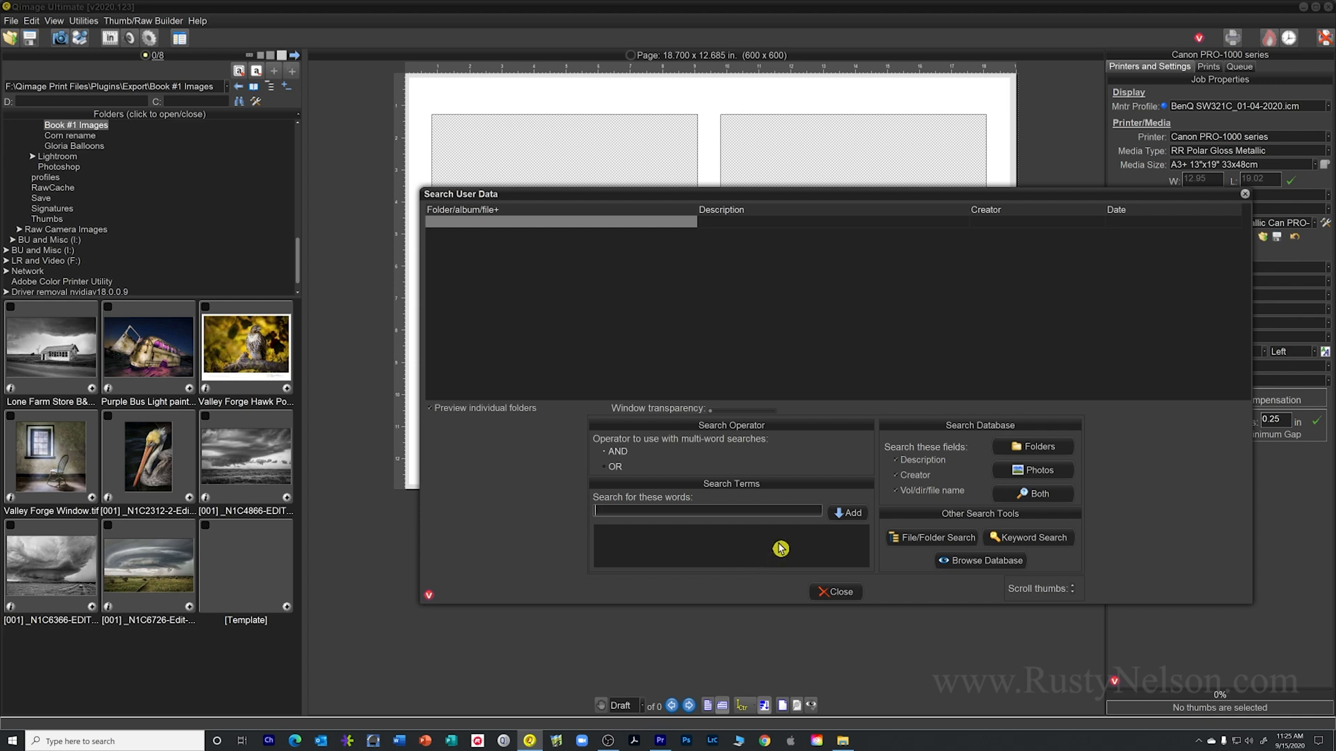
type("Tracks")
left_click(844, 514)
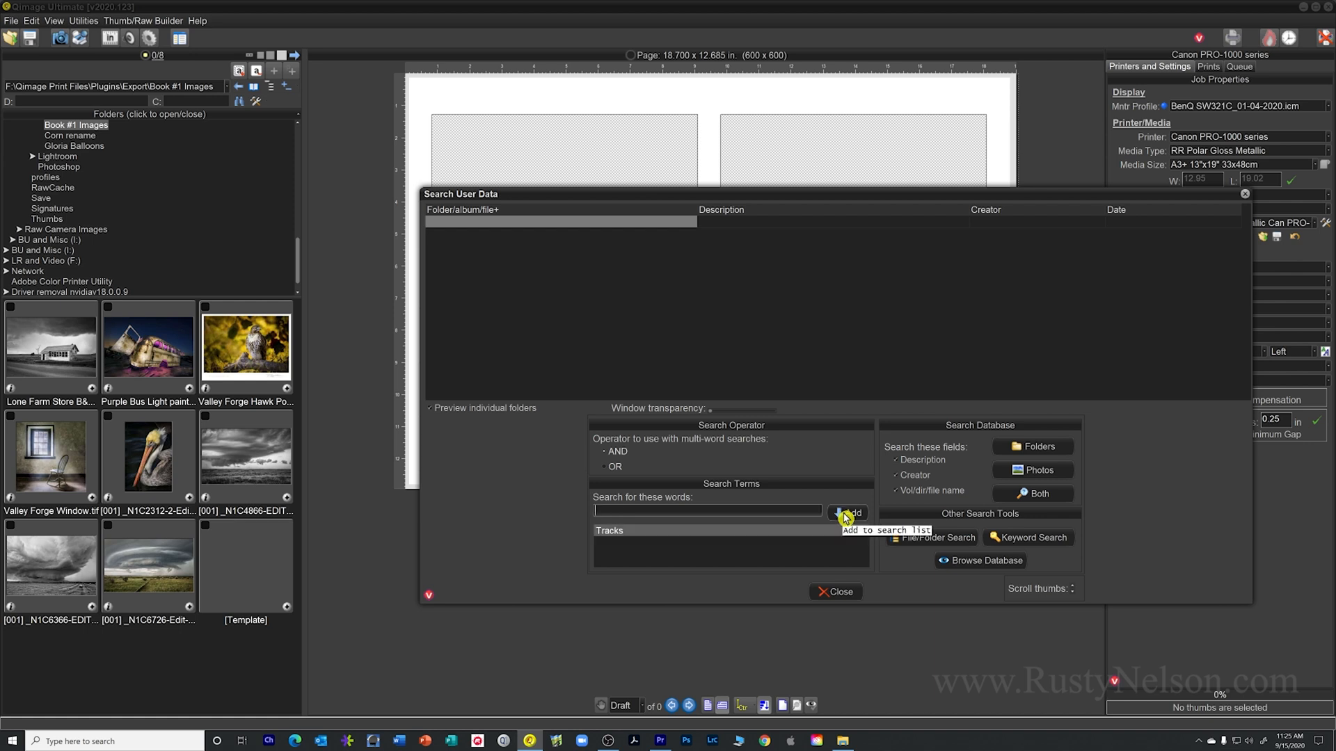
left_click(1008, 539)
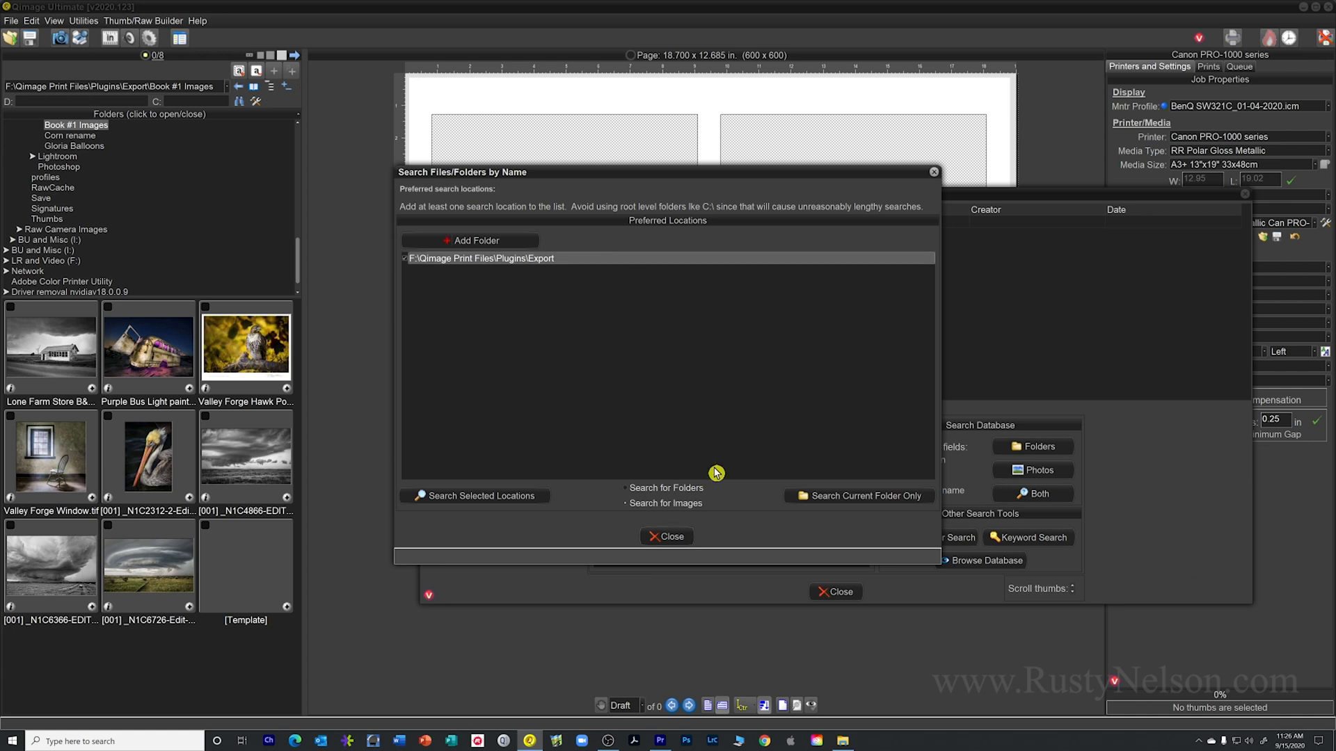
left_click(666, 537)
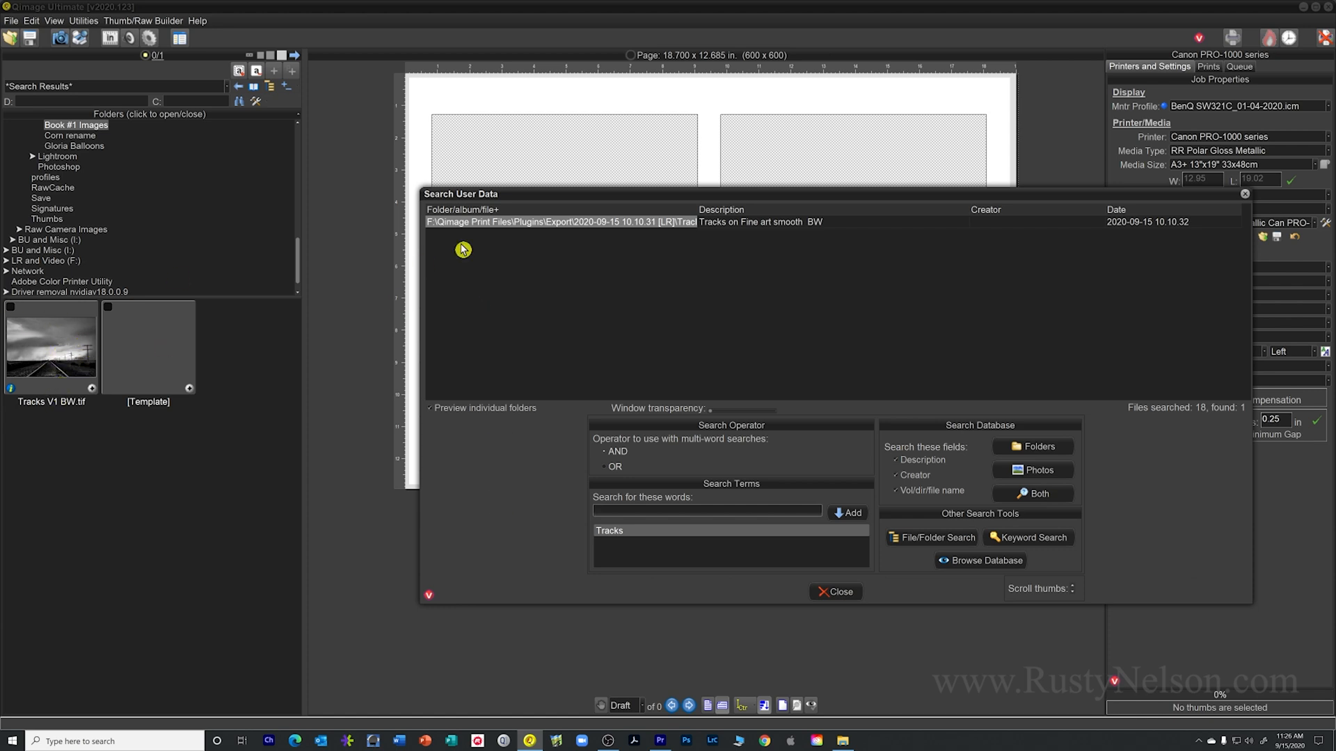
left_click(523, 222)
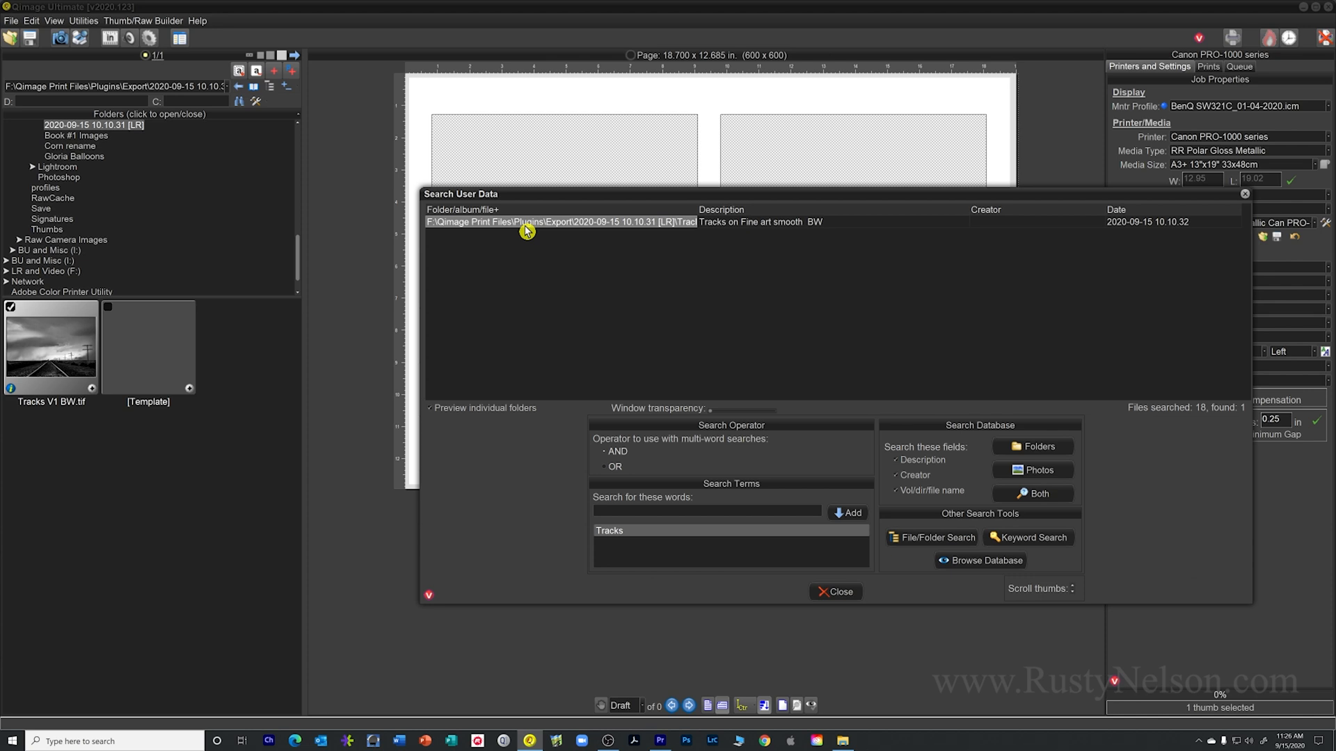
double_click(526, 227)
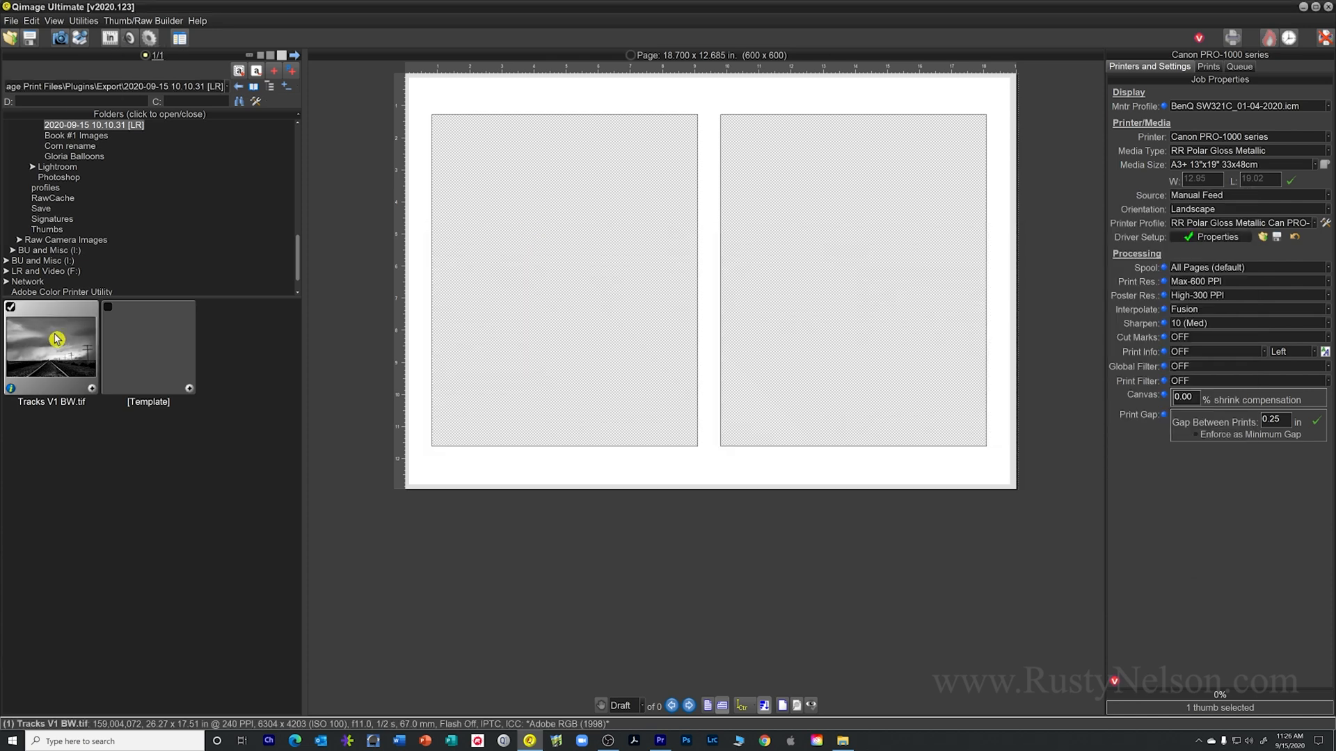
Show the printed jobs for Tracks V1 BW.tif and recall the entire "Tracks V1 BW 36 Fine art smooth" job
right_click(56, 339)
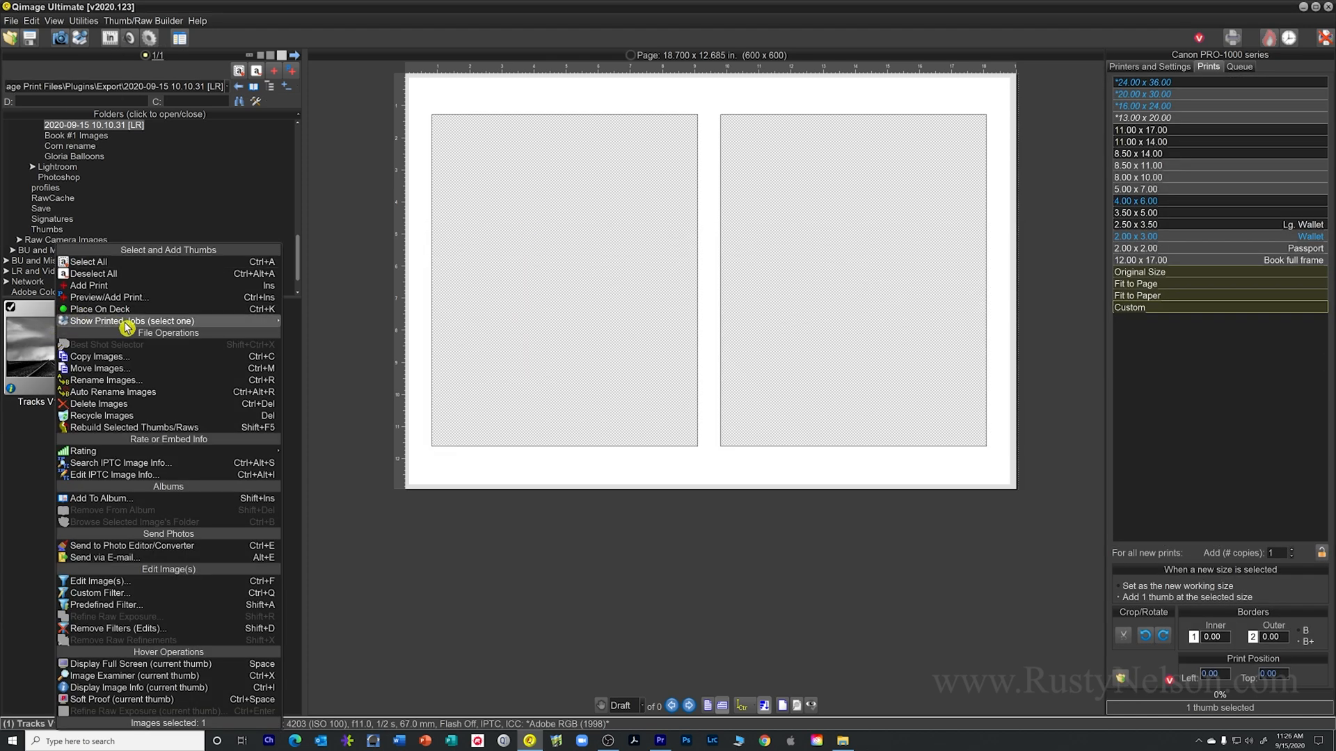
mouse_move(126, 325)
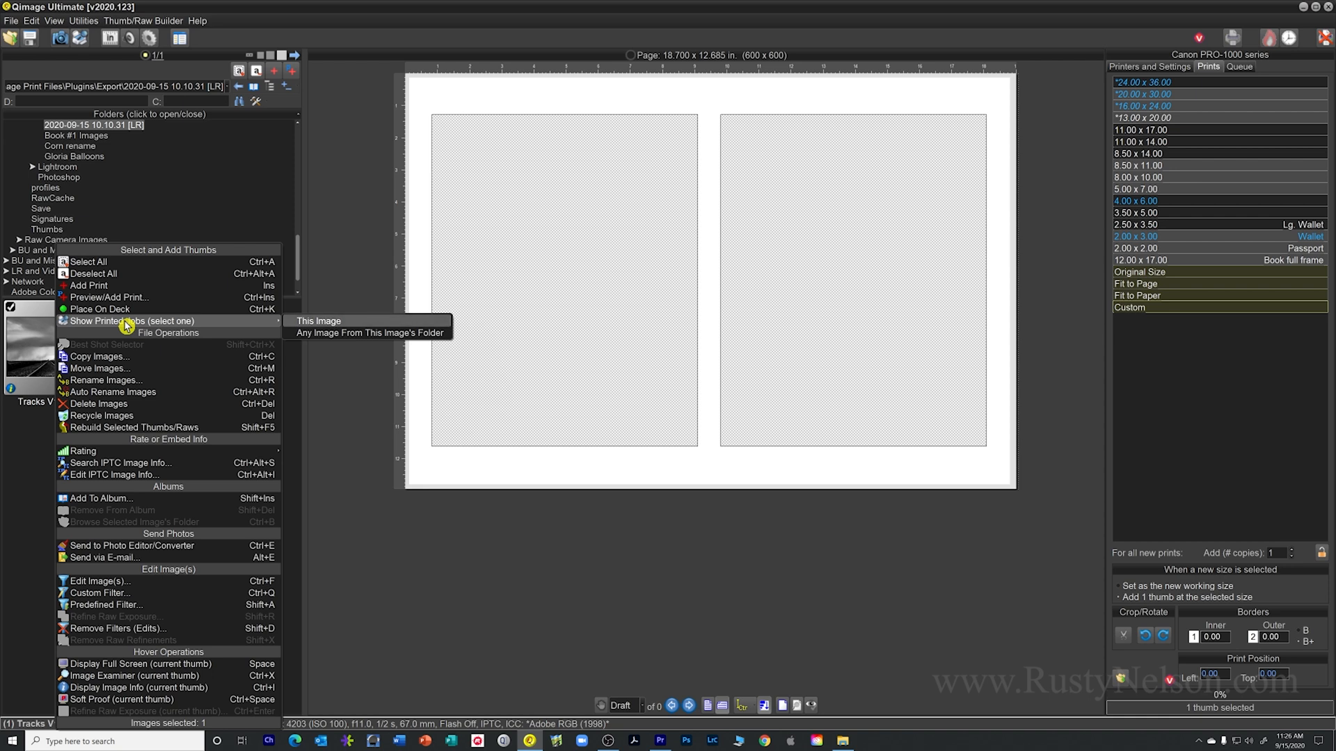
left_click(304, 323)
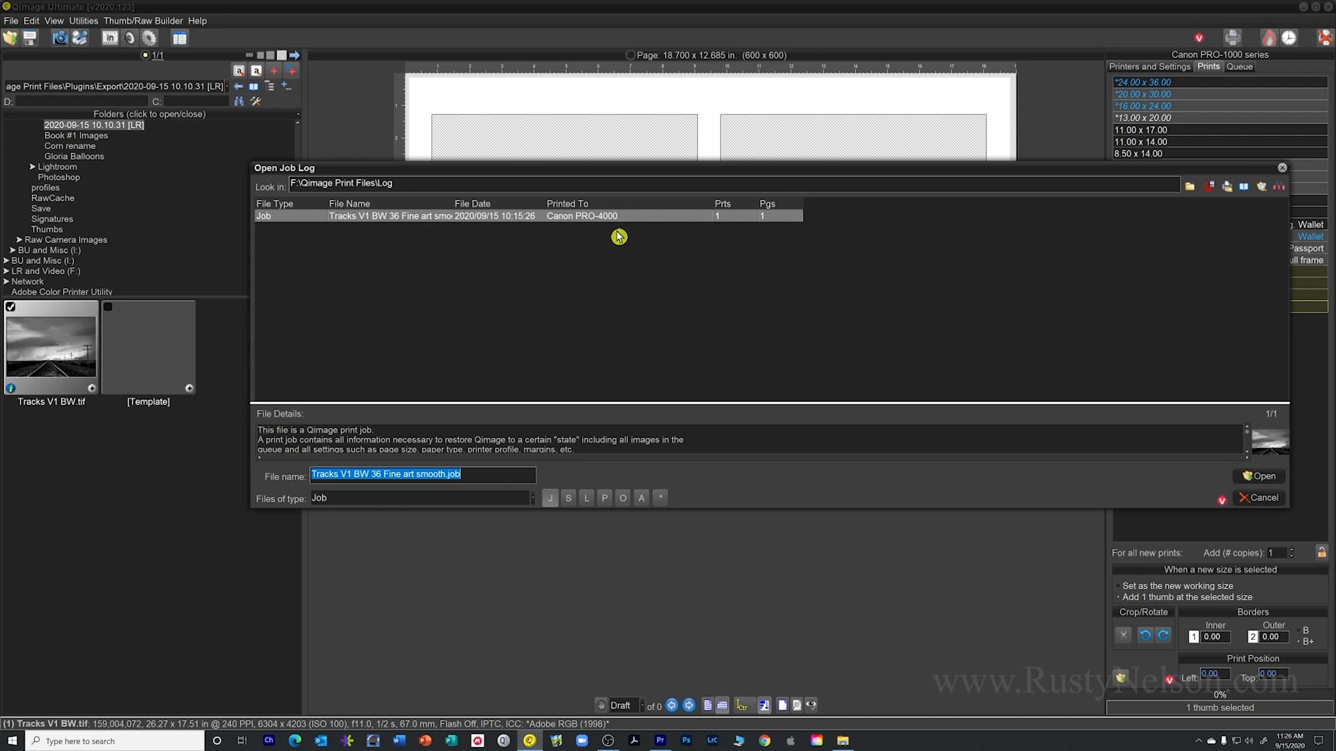
double_click(372, 221)
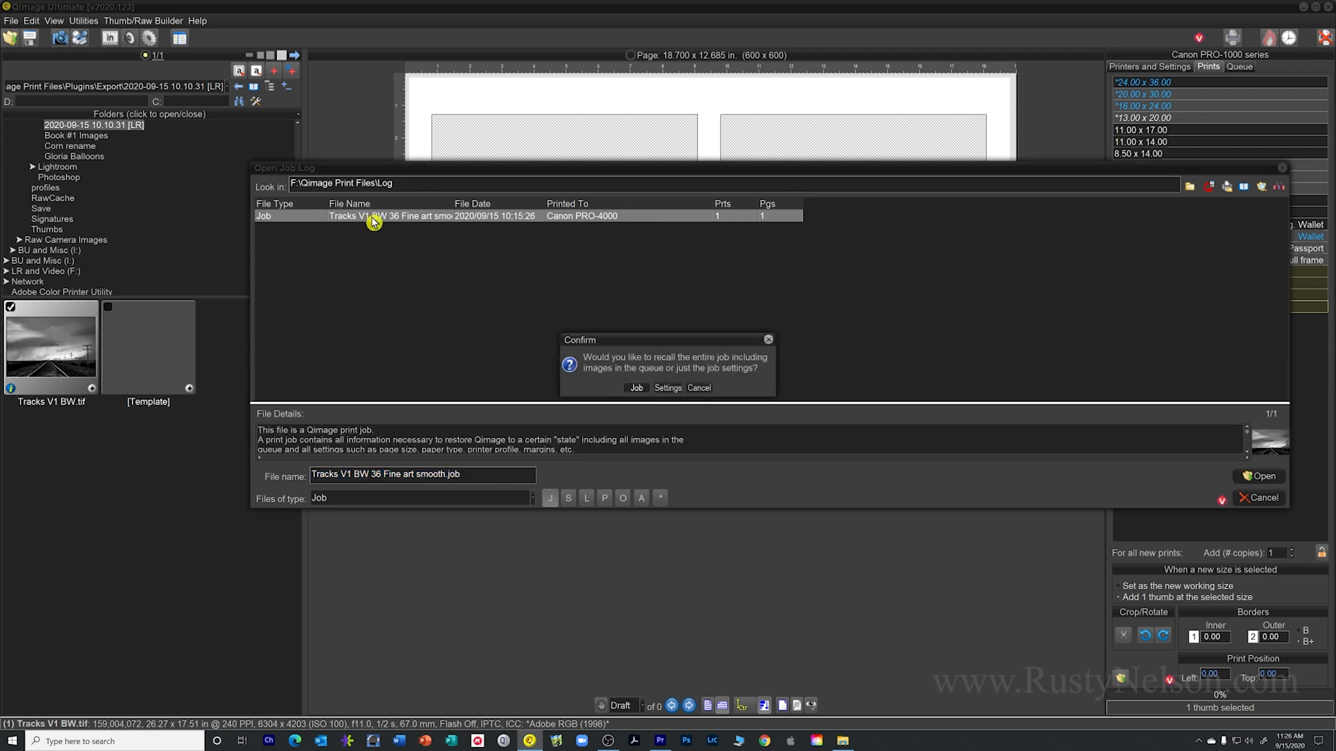
left_click(637, 389)
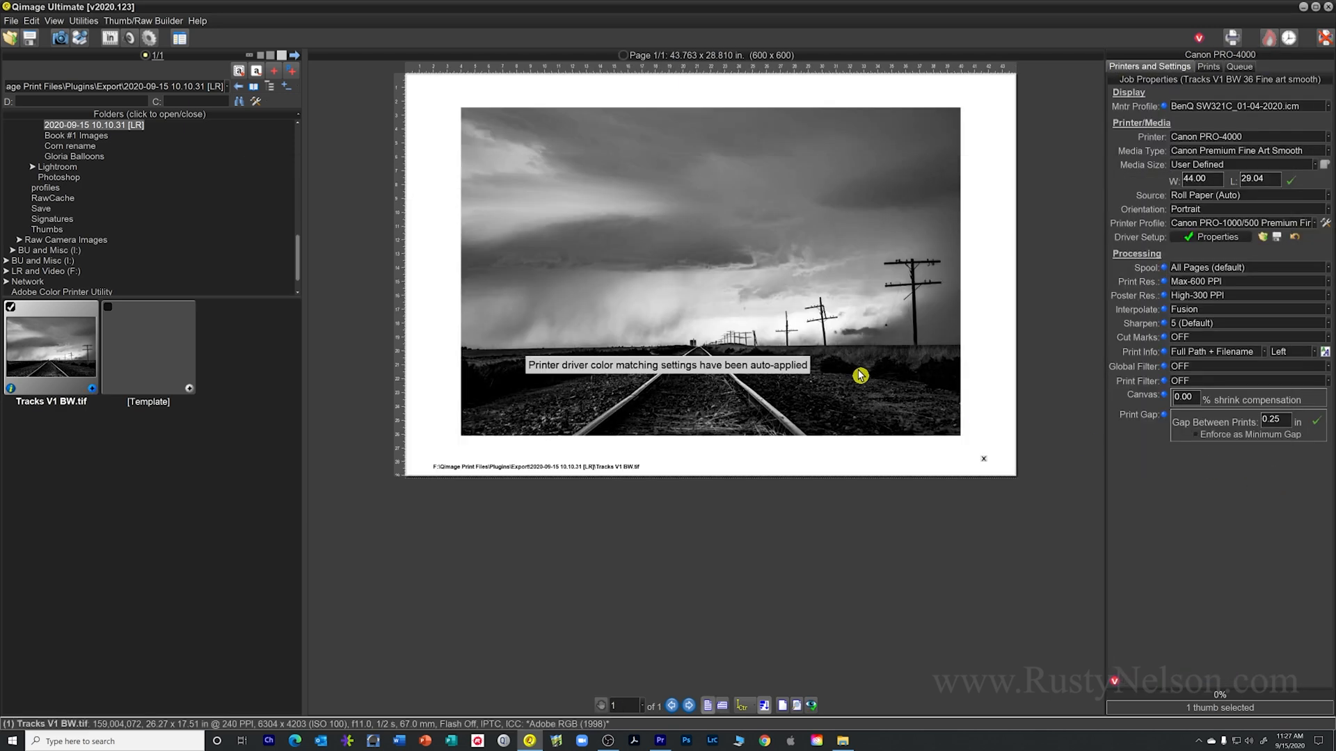
Review the Canon PRO-4000 driver properties of the recalled job and accept them
mouse_move(855, 252)
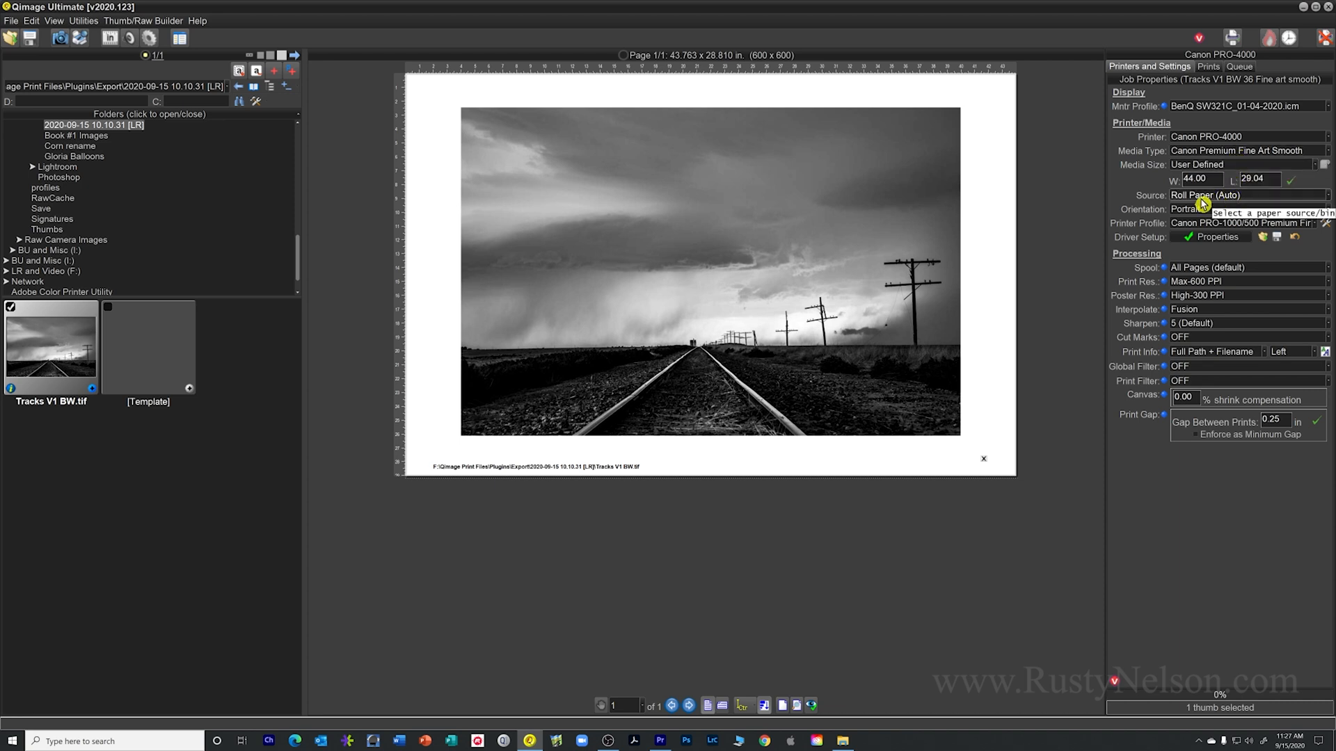
left_click(1206, 240)
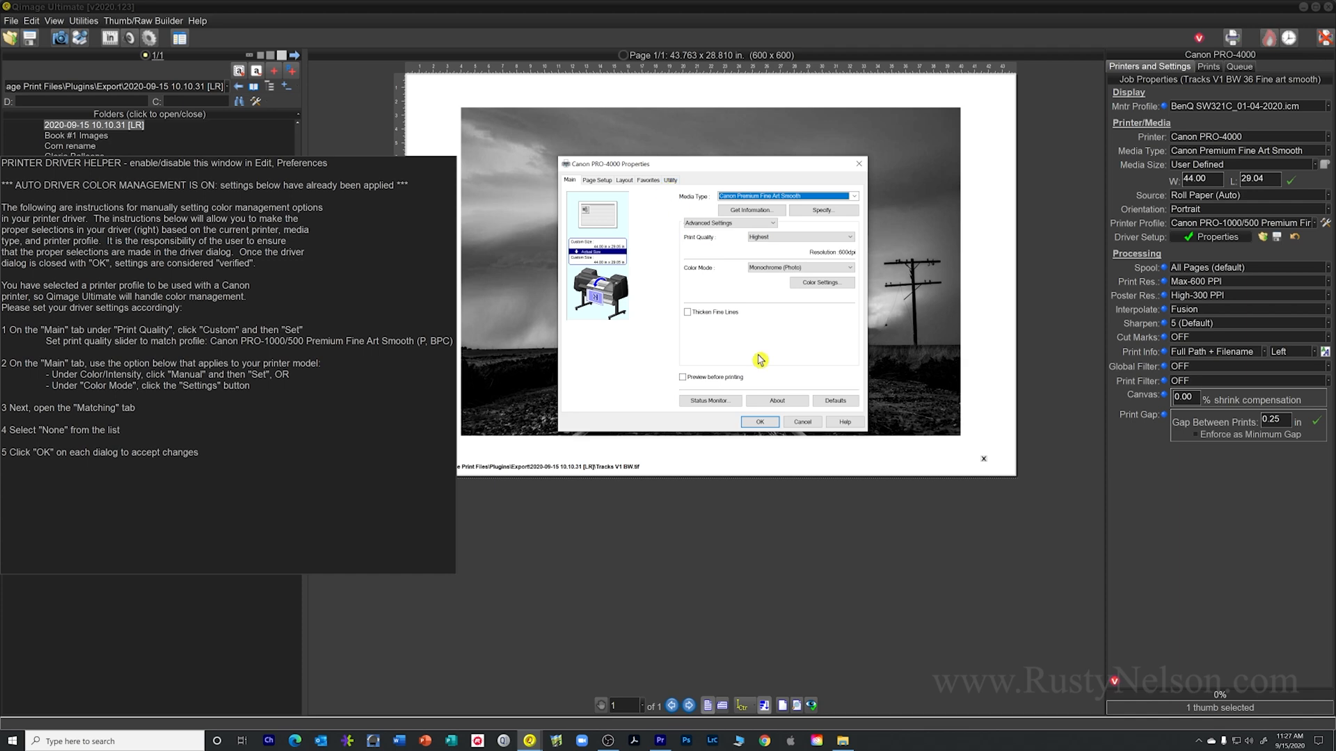
left_click(763, 424)
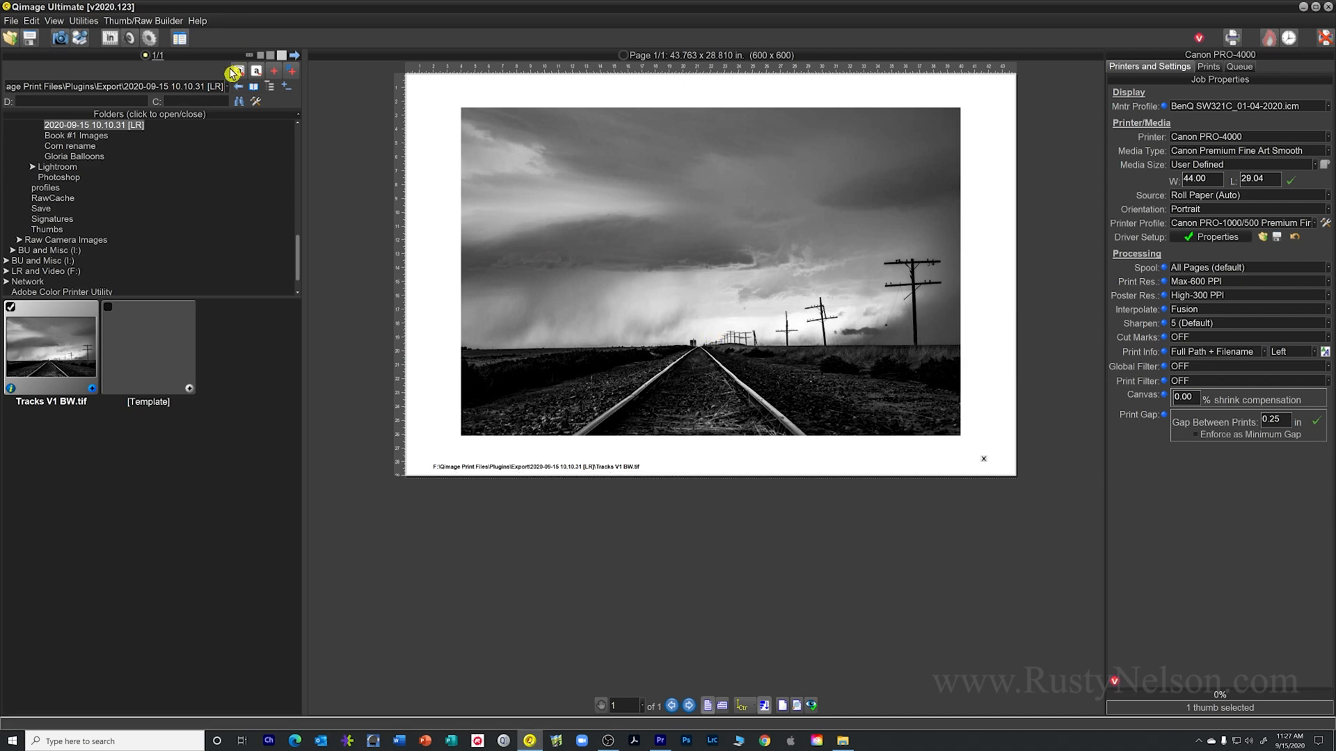
Search the Export location for folders matching the subject's first name and show the found balloons folder
left_click(240, 106)
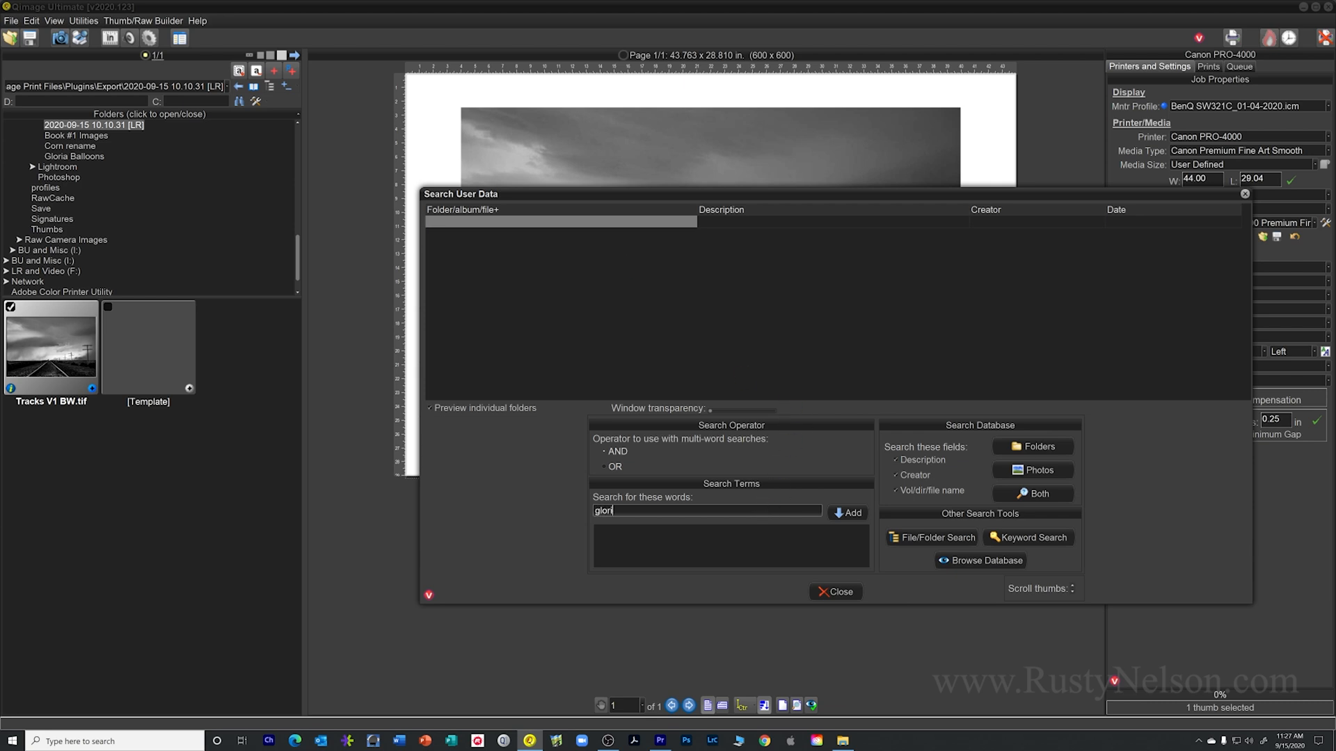
key("Return")
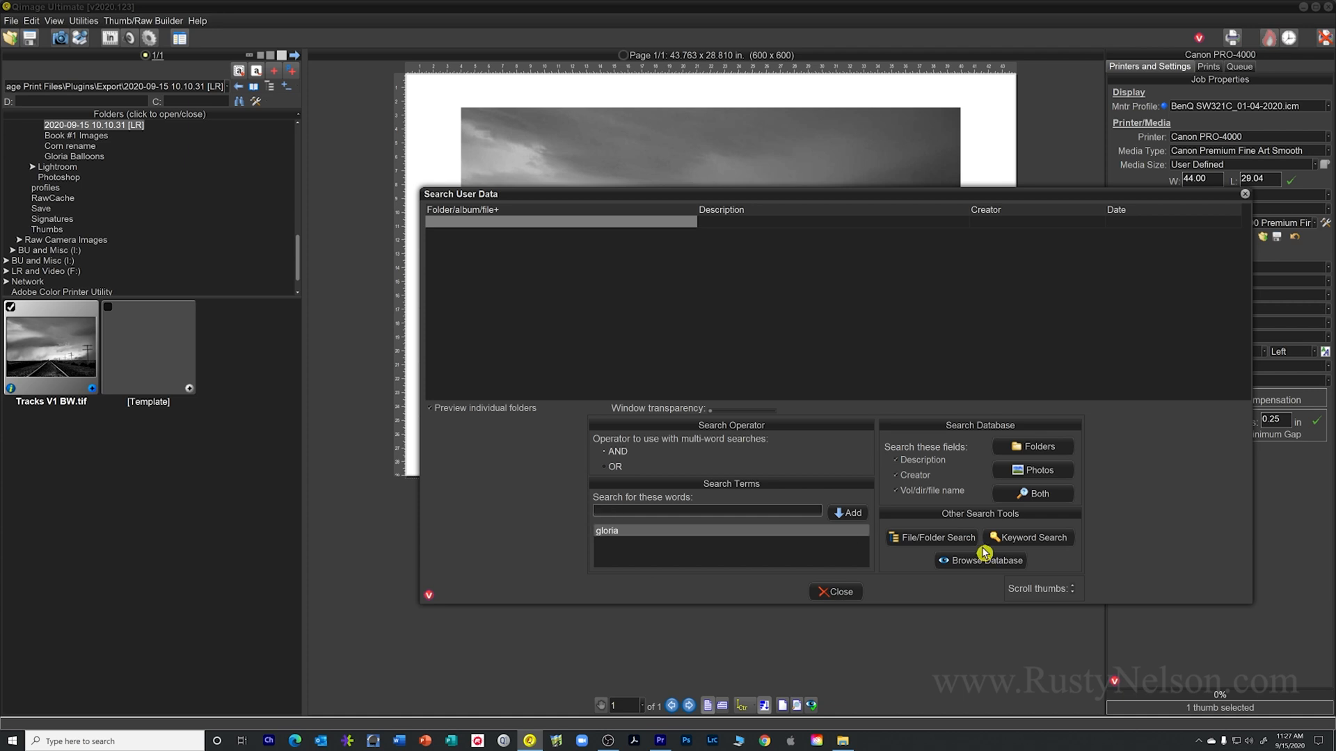
left_click(1012, 543)
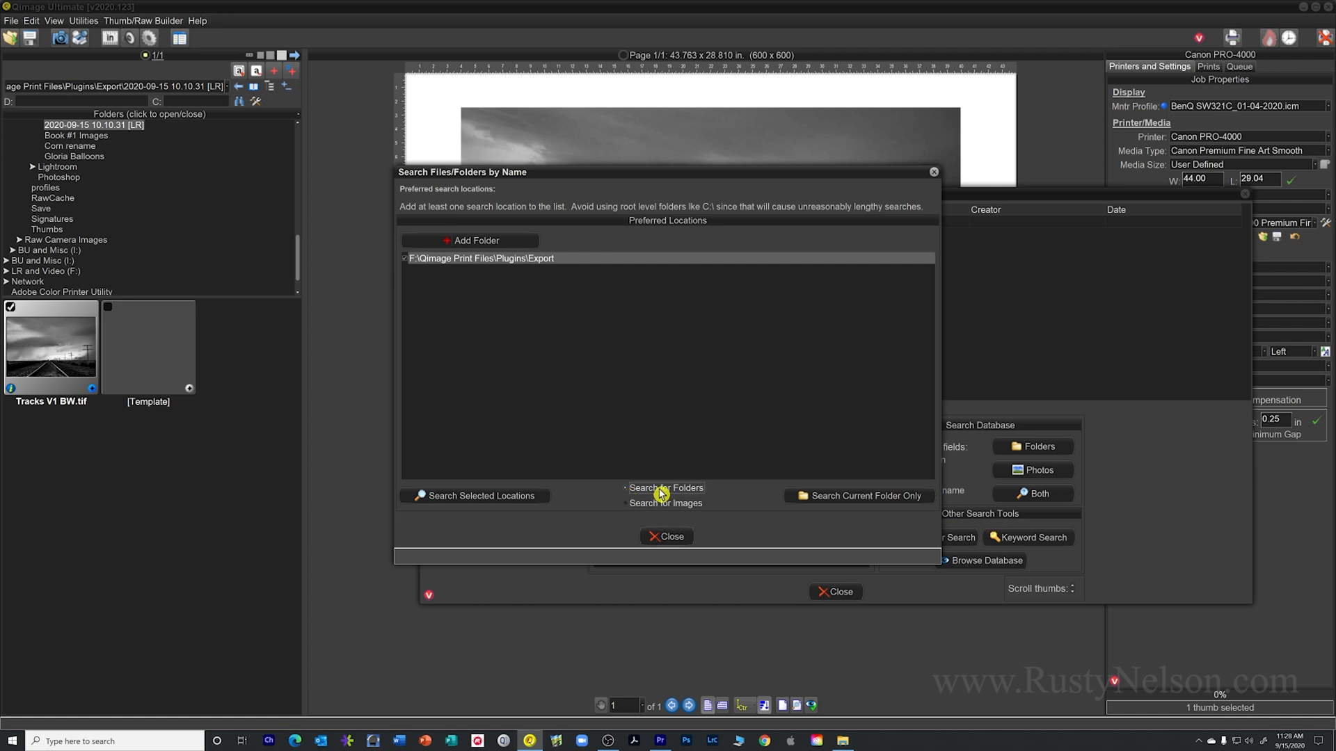
left_click(514, 497)
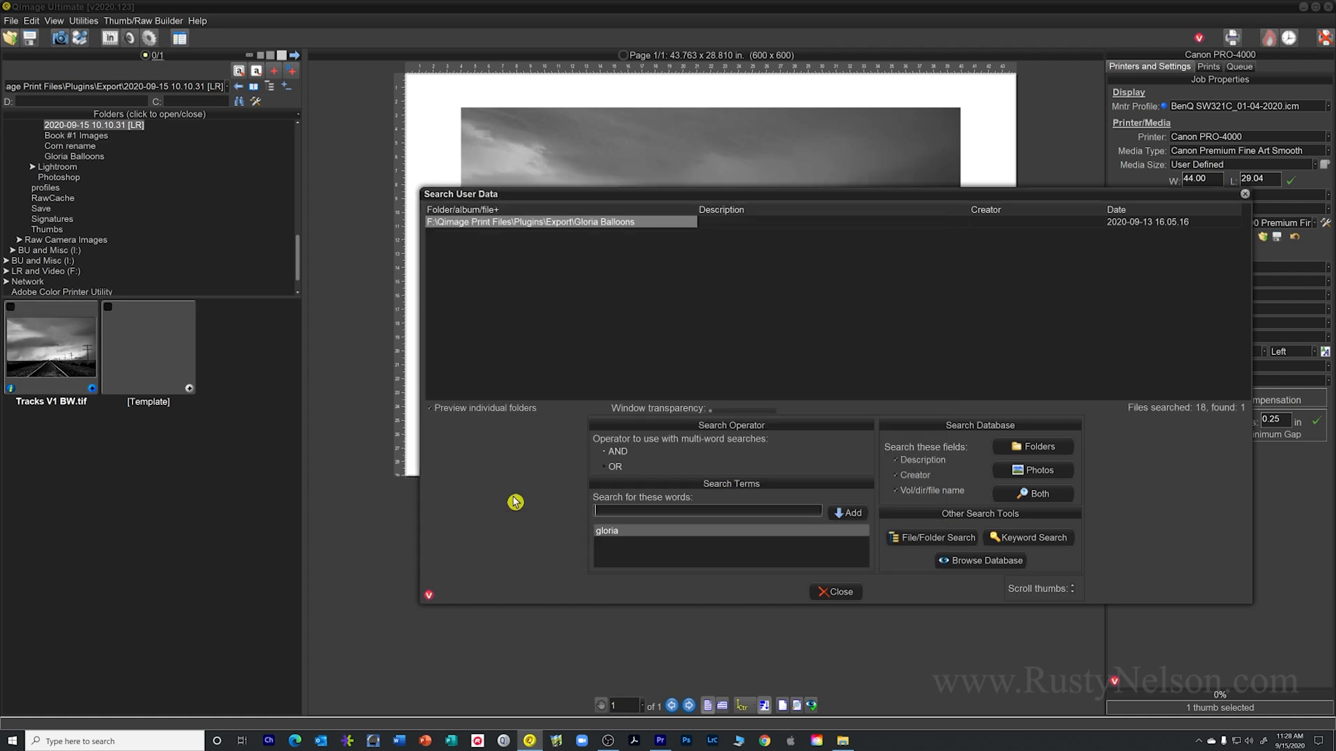
left_click(585, 223)
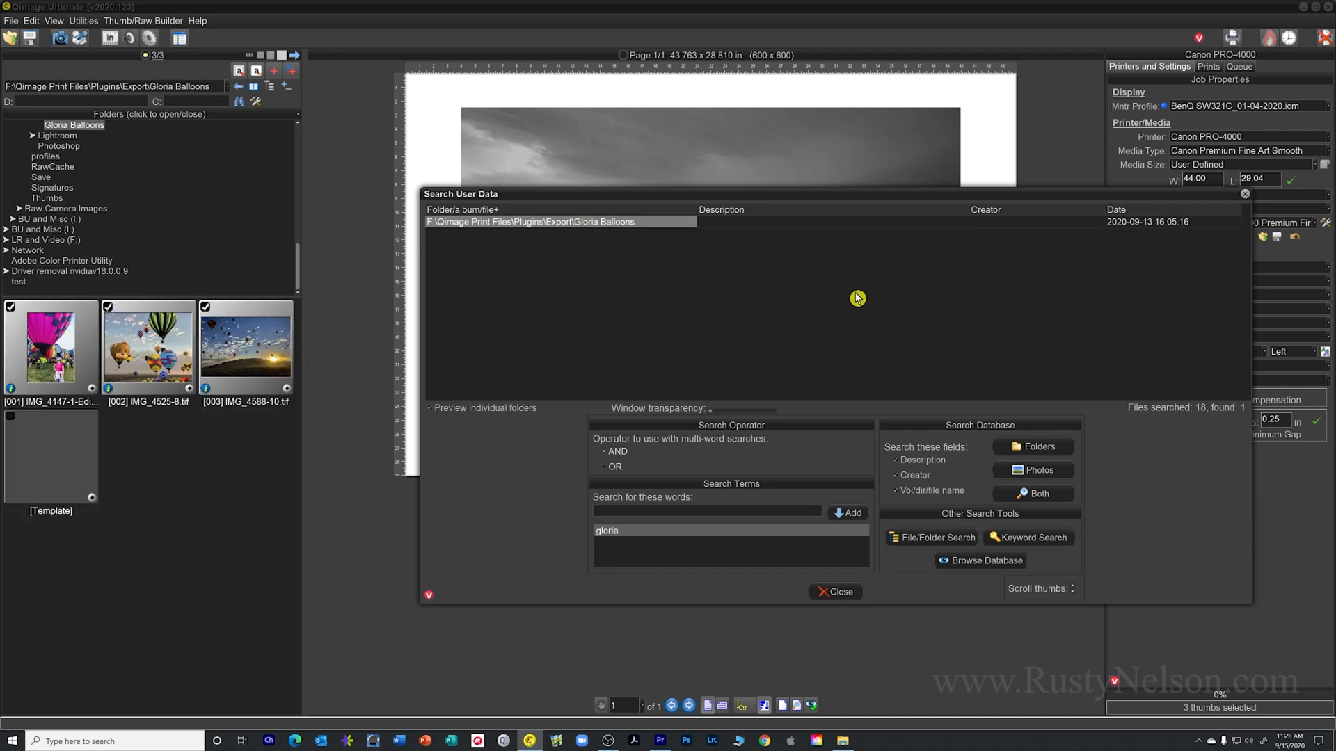
left_click(844, 596)
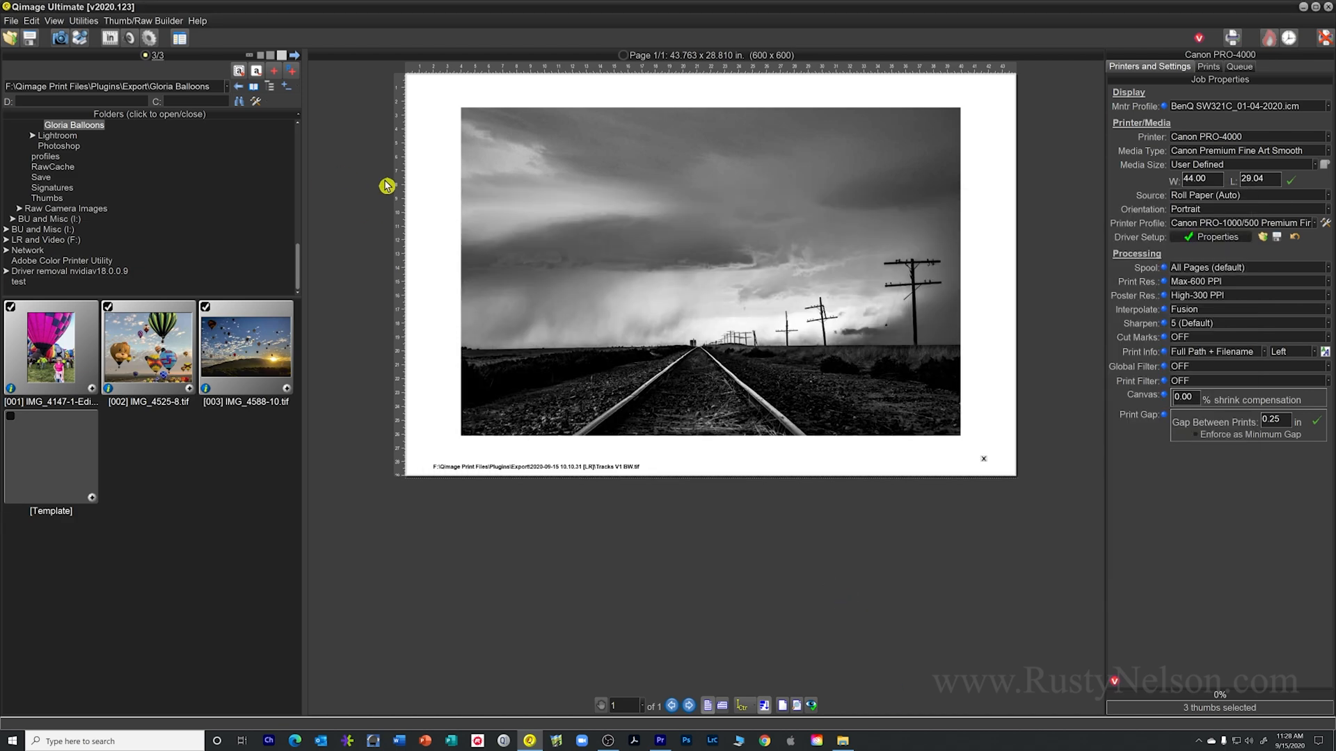
Search the Export location for images matching the subject's first name and open the found [002] IMG_4525-8.tif in its folder
left_click(238, 103)
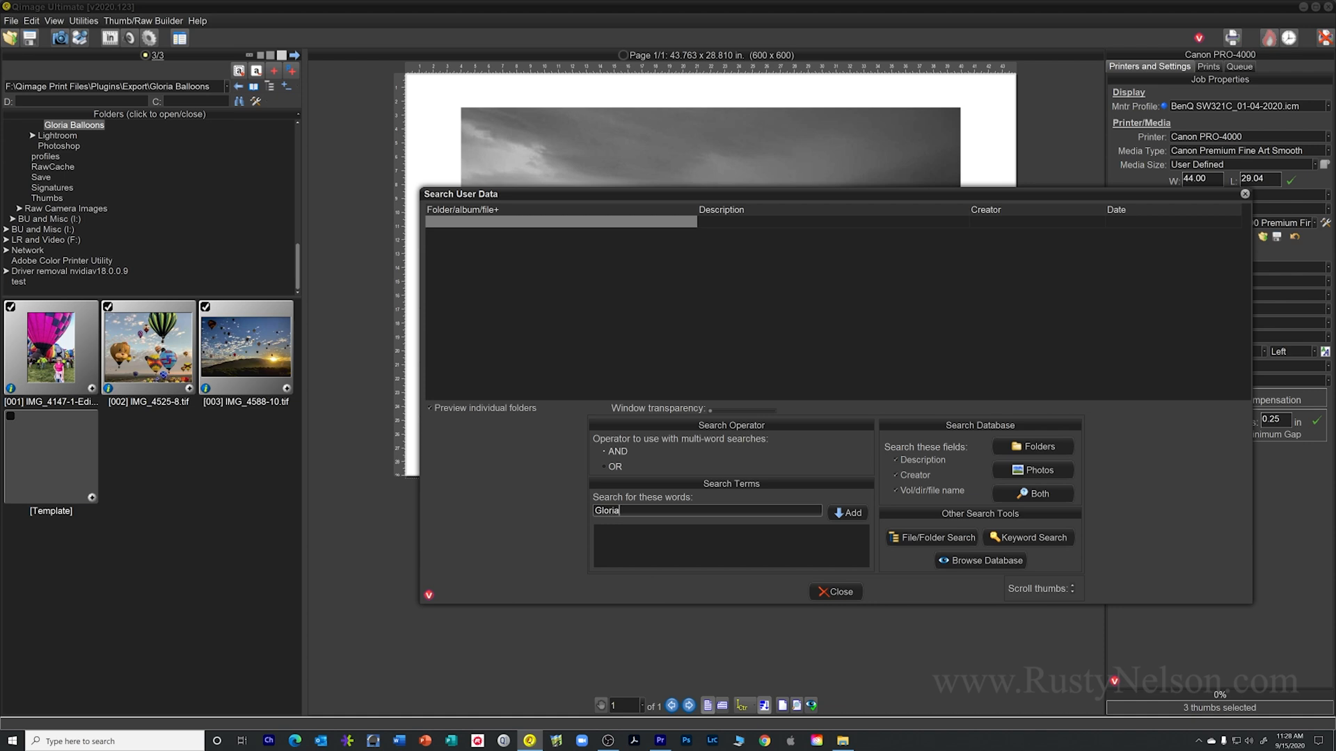
key("Return")
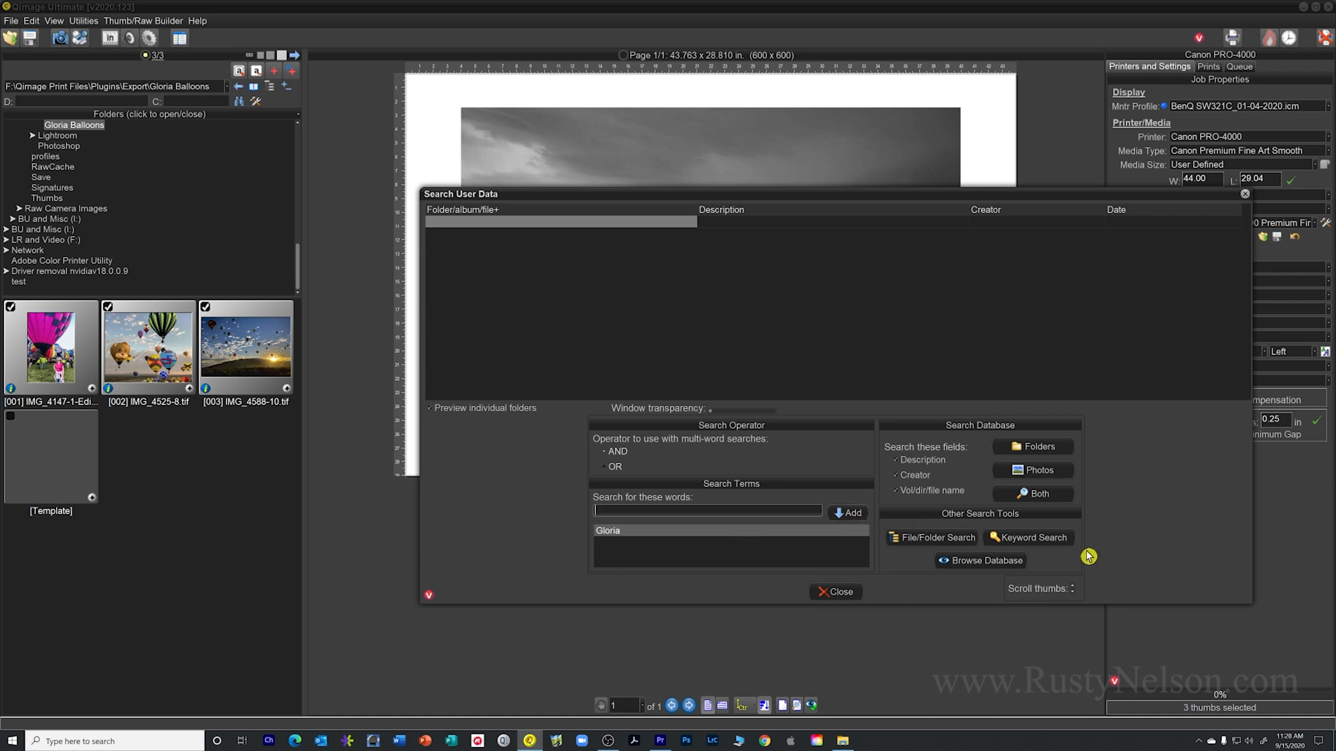
left_click(1035, 540)
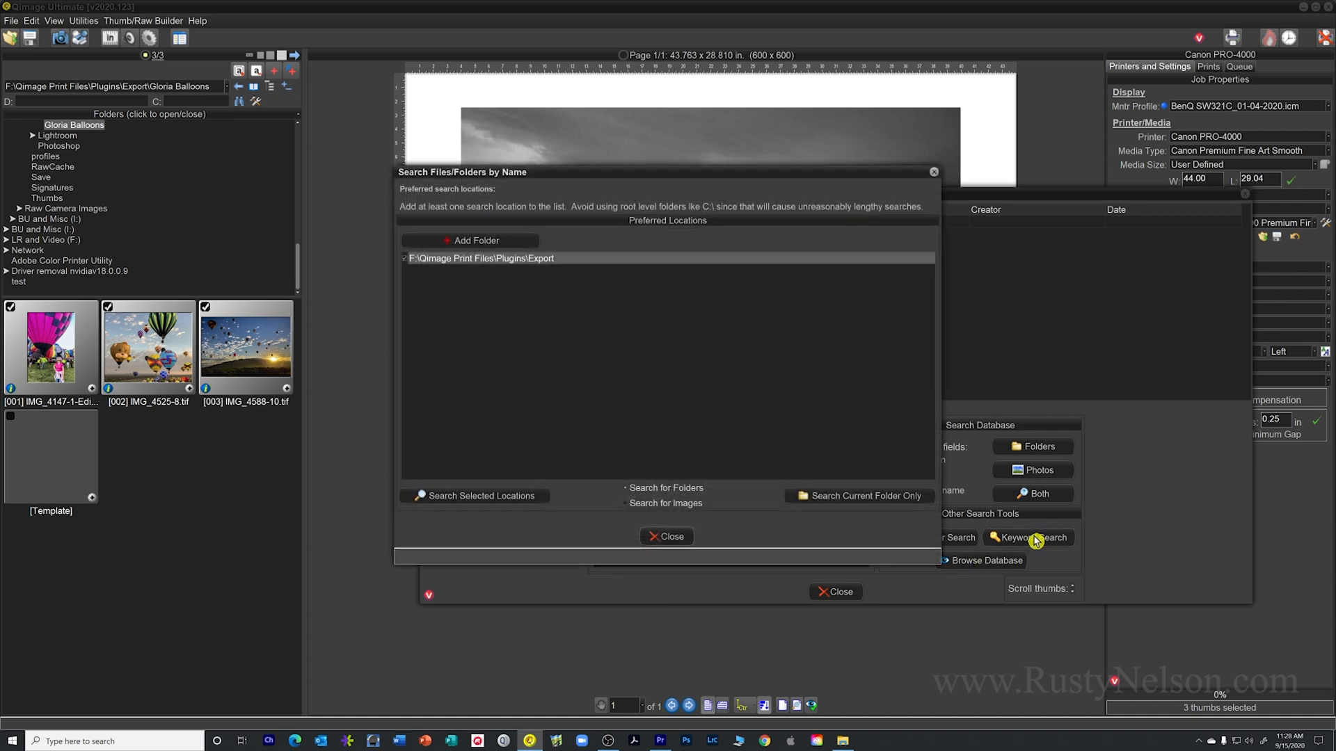
left_click(630, 506)
left_click(511, 497)
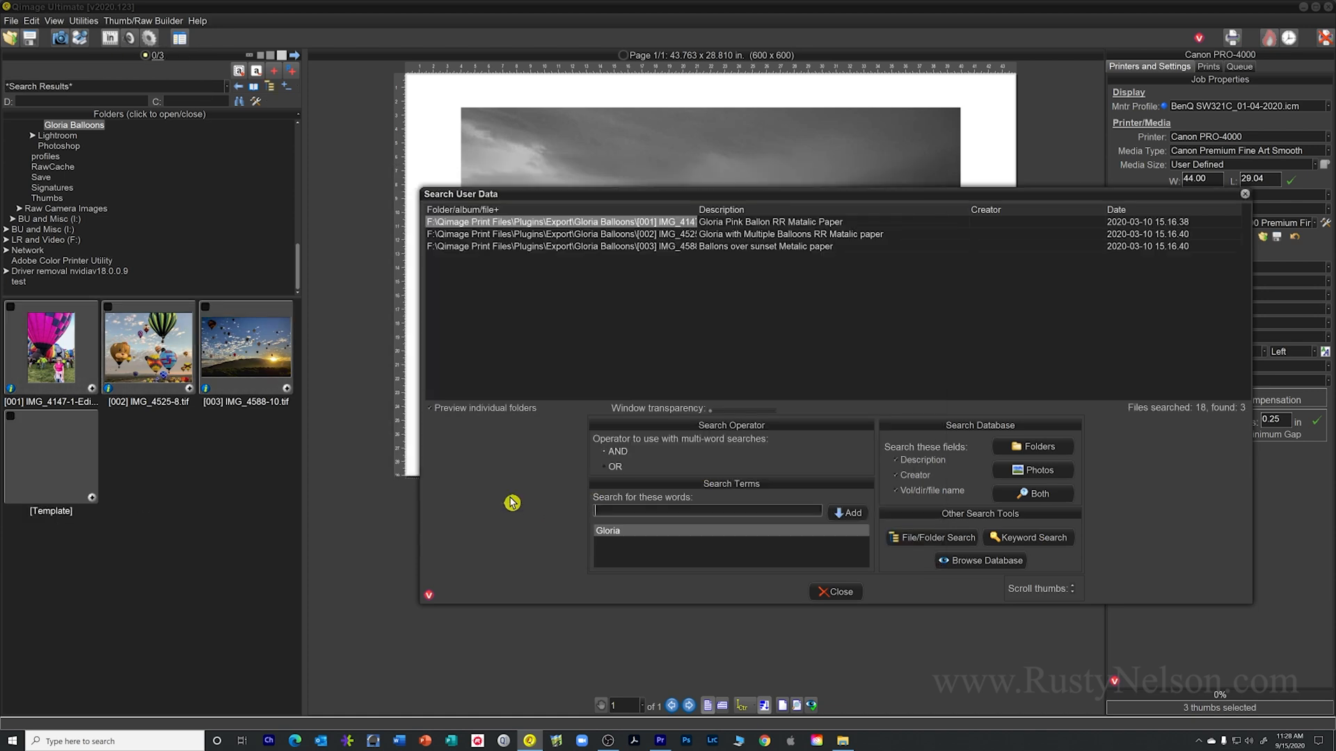
left_click(566, 236)
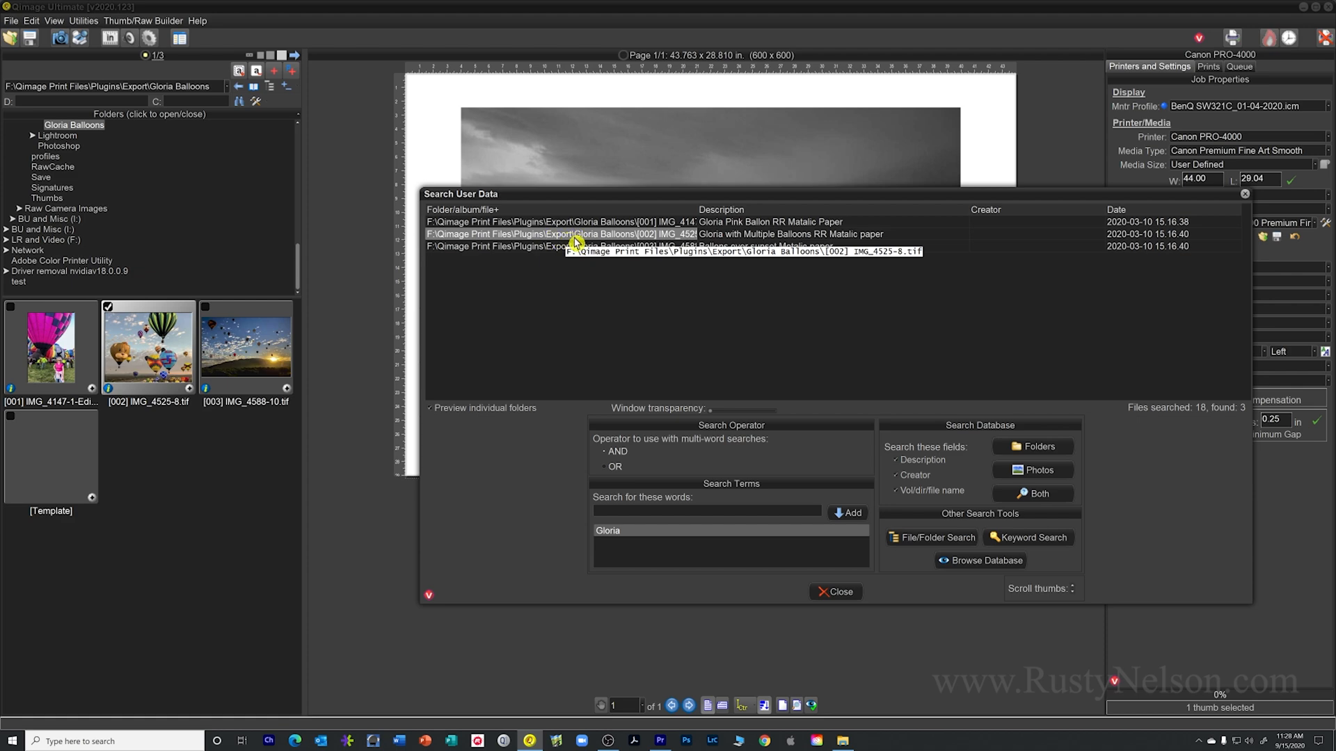
double_click(573, 237)
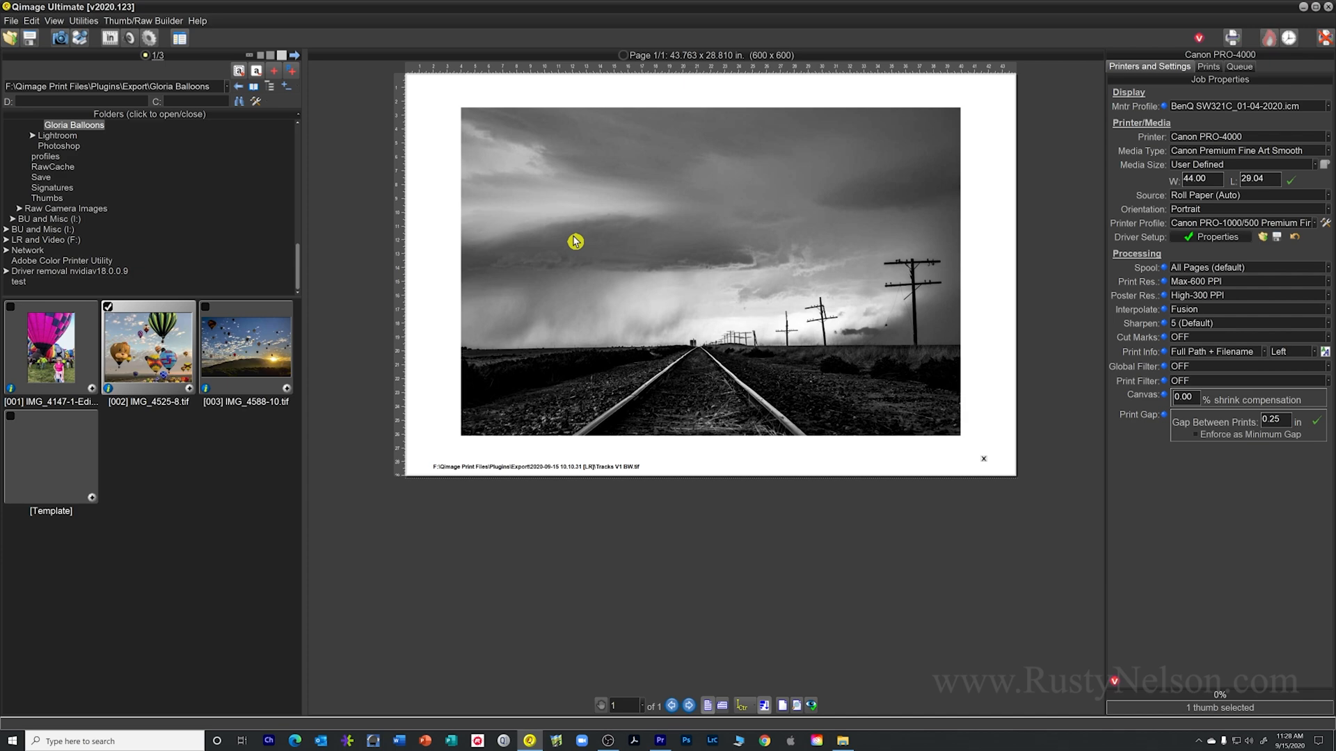
Recall the entire printed 13x19 RR Metalic balloons job for [002] IMG_4525-8.tif, widening the File Name column, and check its printer driver properties
right_click(159, 344)
mouse_move(183, 323)
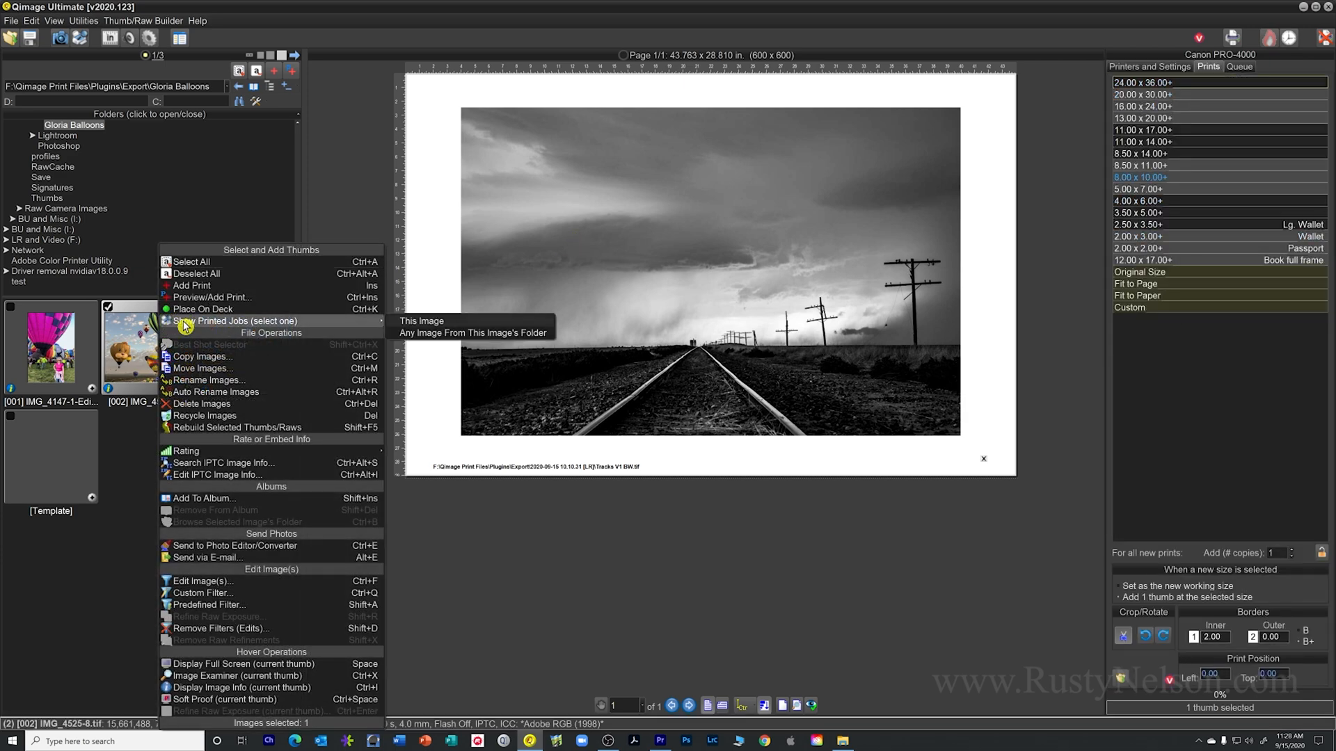
left_click(412, 326)
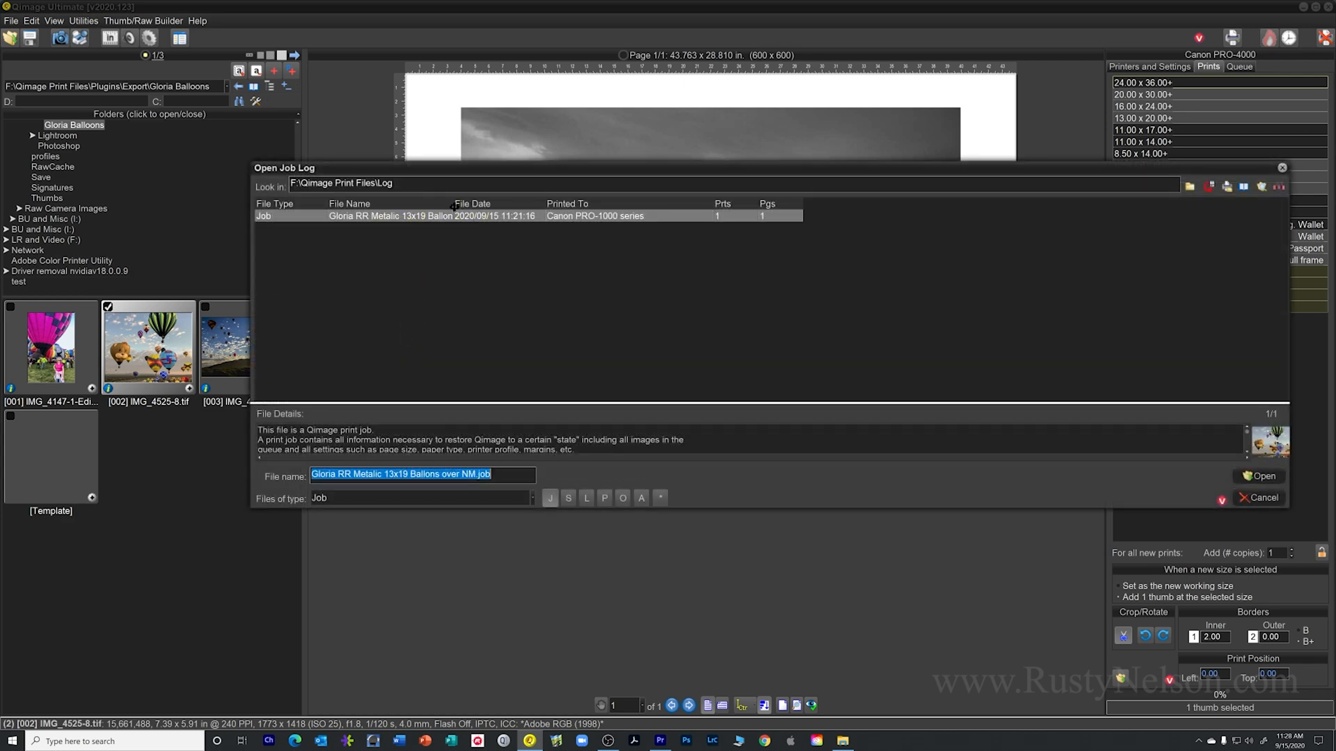
left_click_drag(453, 205, 540, 206)
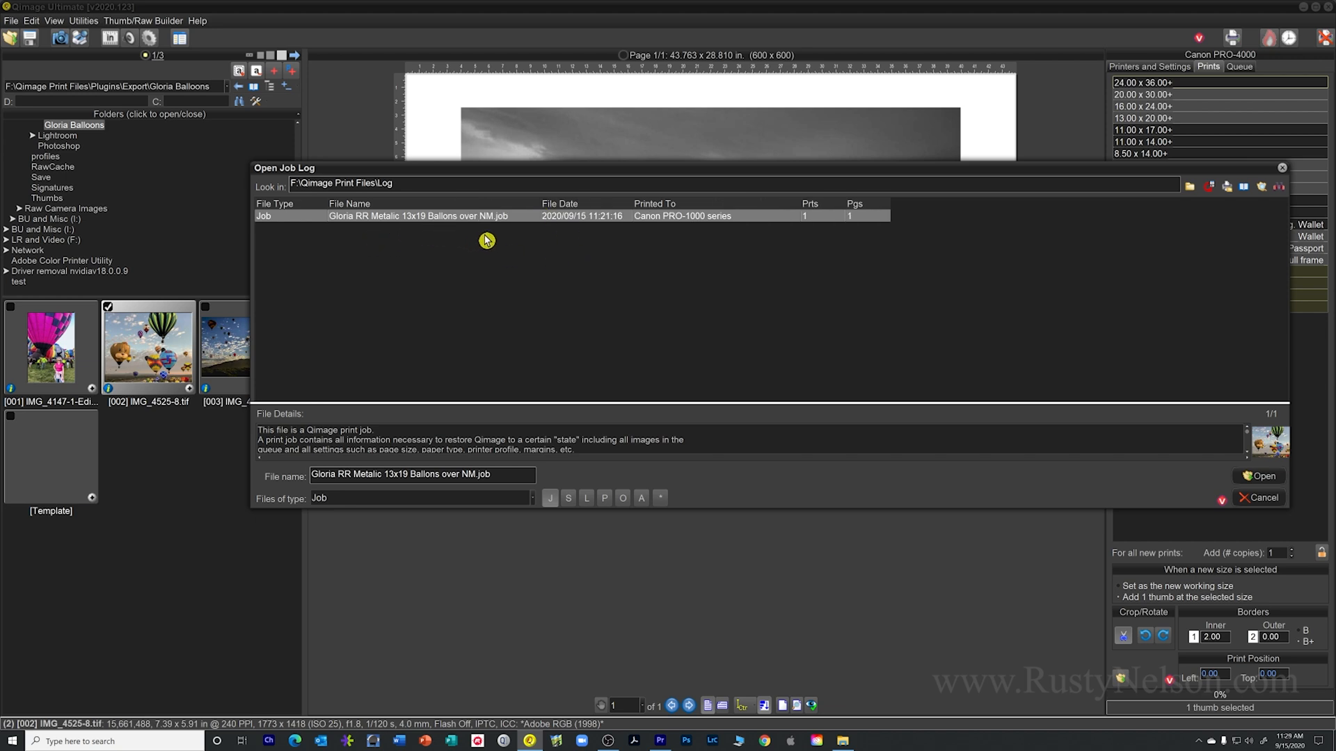
left_click(1259, 476)
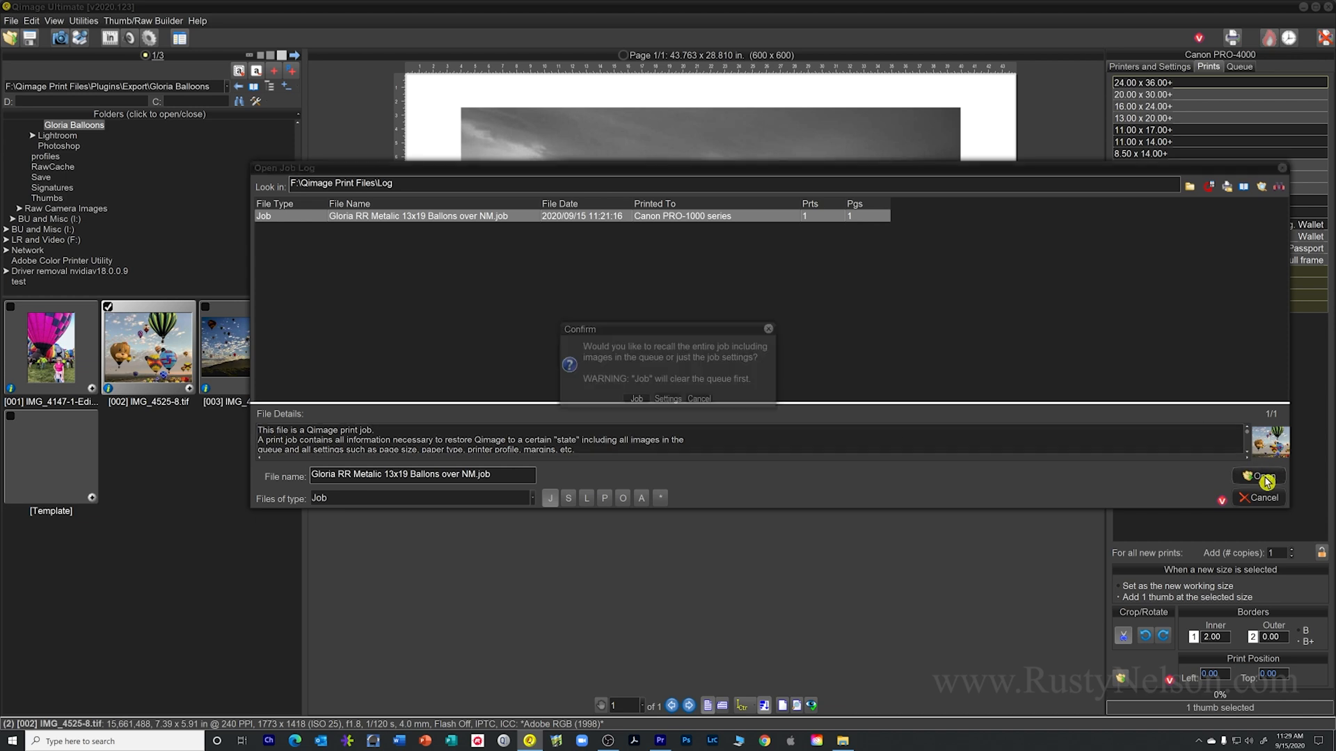
left_click(636, 400)
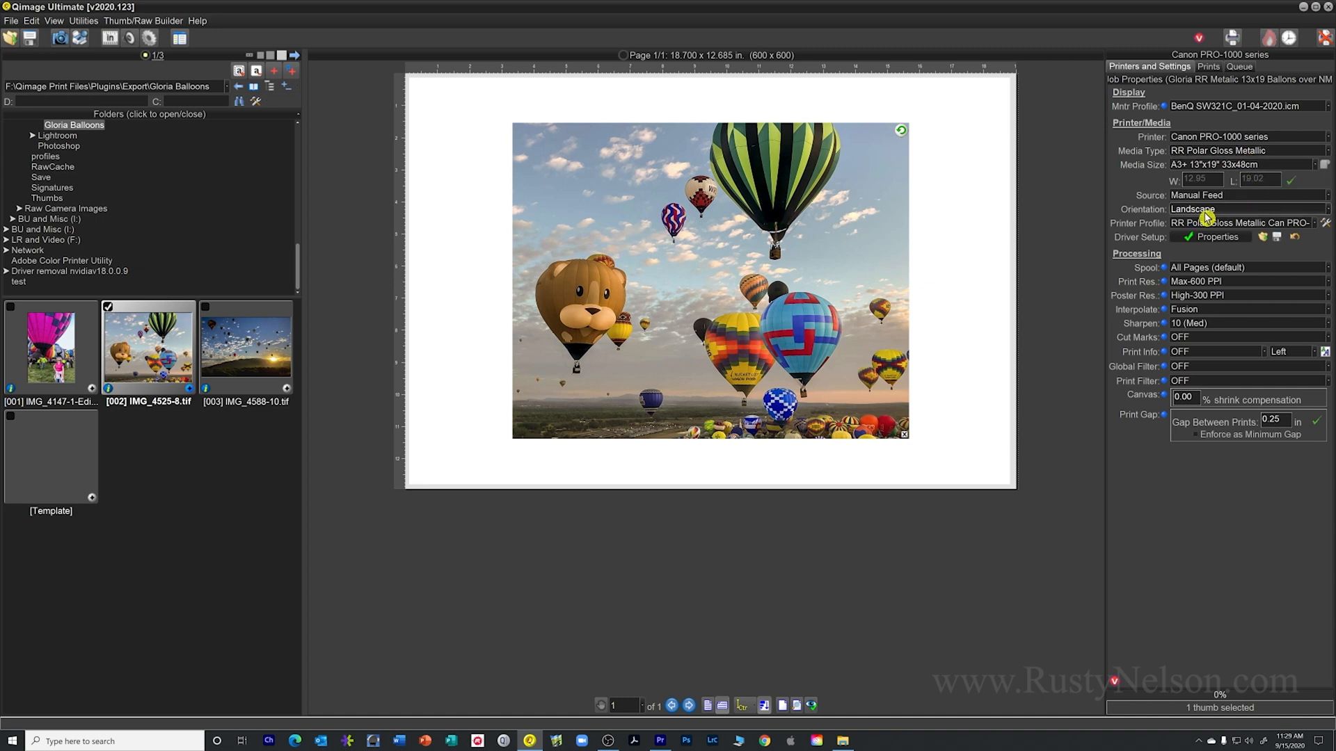
left_click(1211, 241)
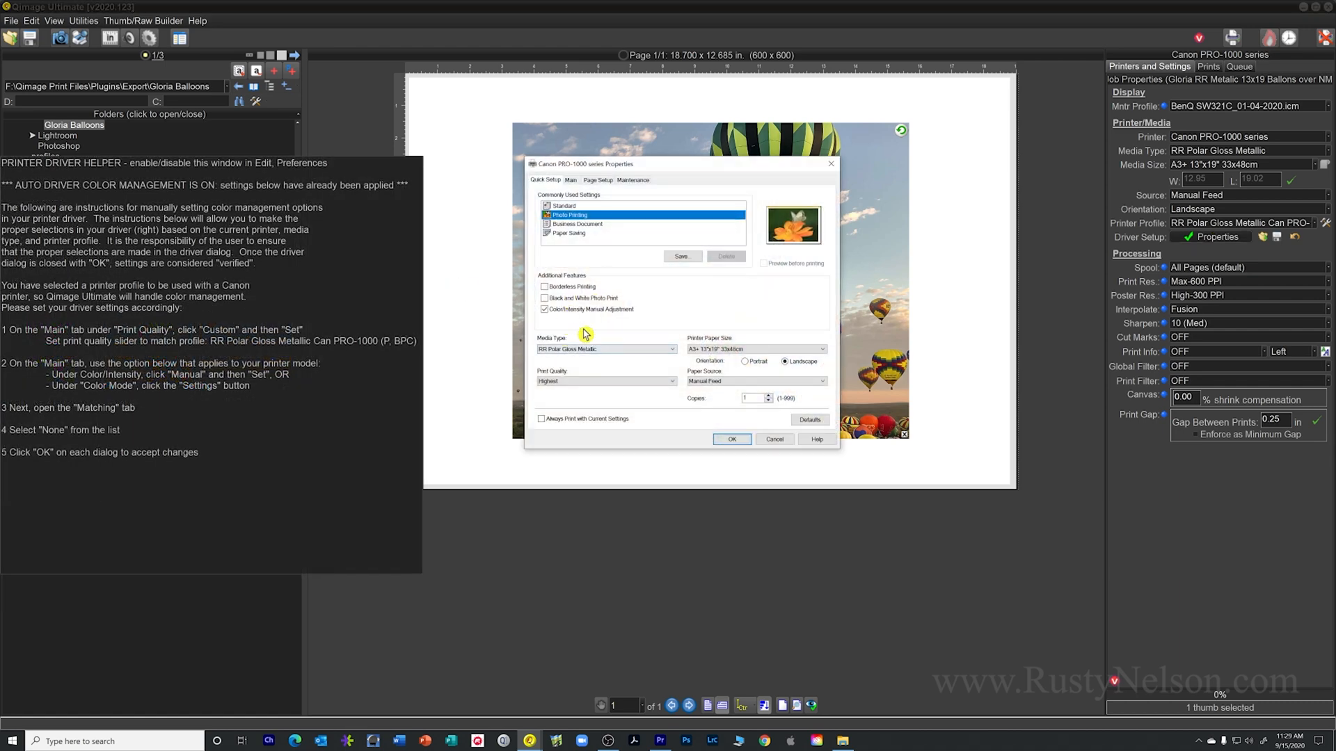
left_click(731, 439)
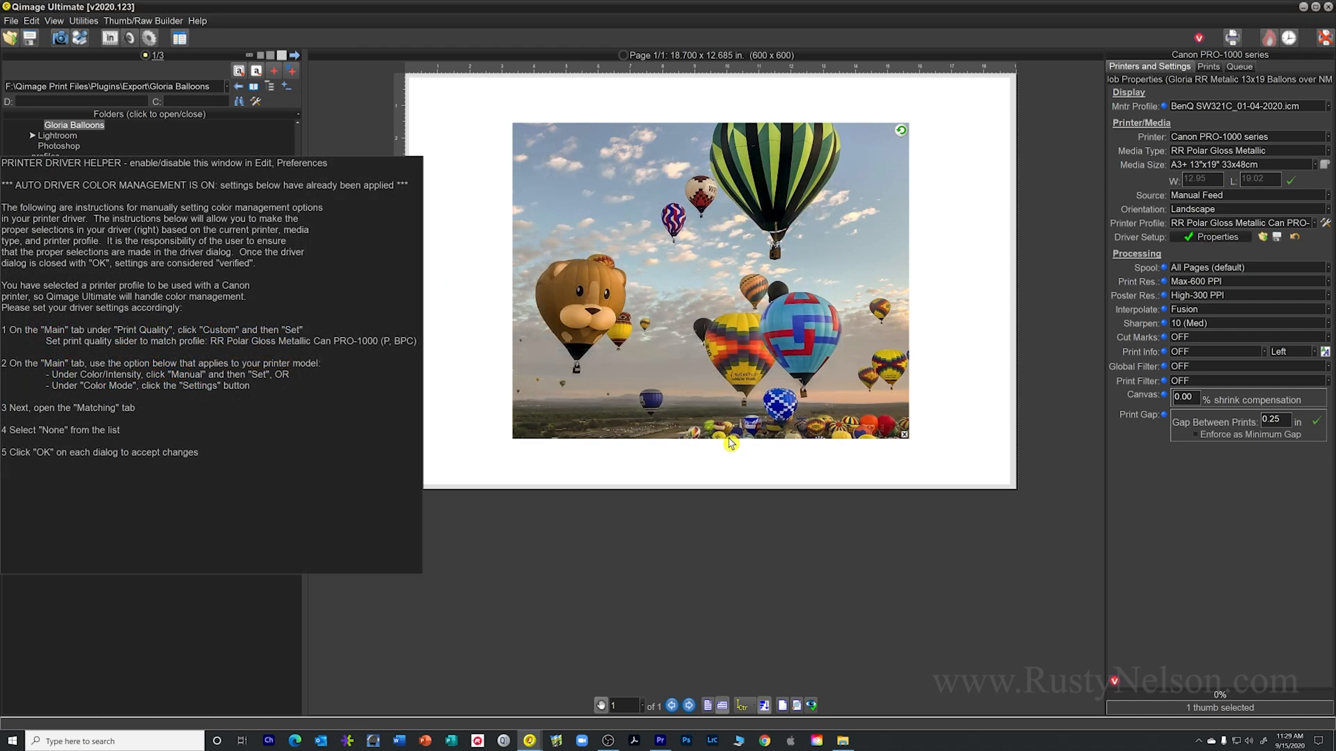